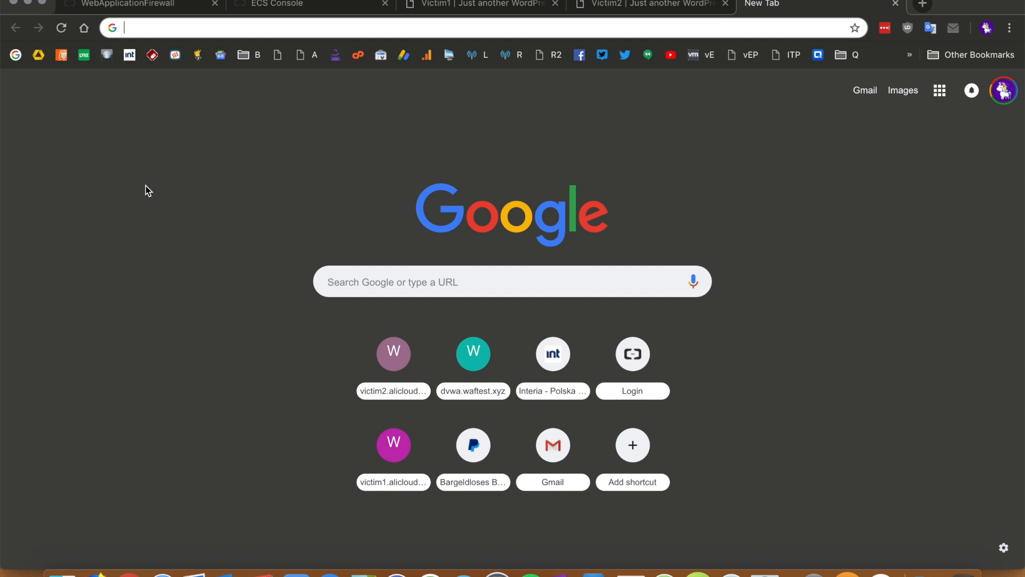
Load the DVWA site at dvwa.waftest.xyz, sign in as admin, and decline LastPass saving
type("http://dvwa.waftest.xyz/")
key("Return")
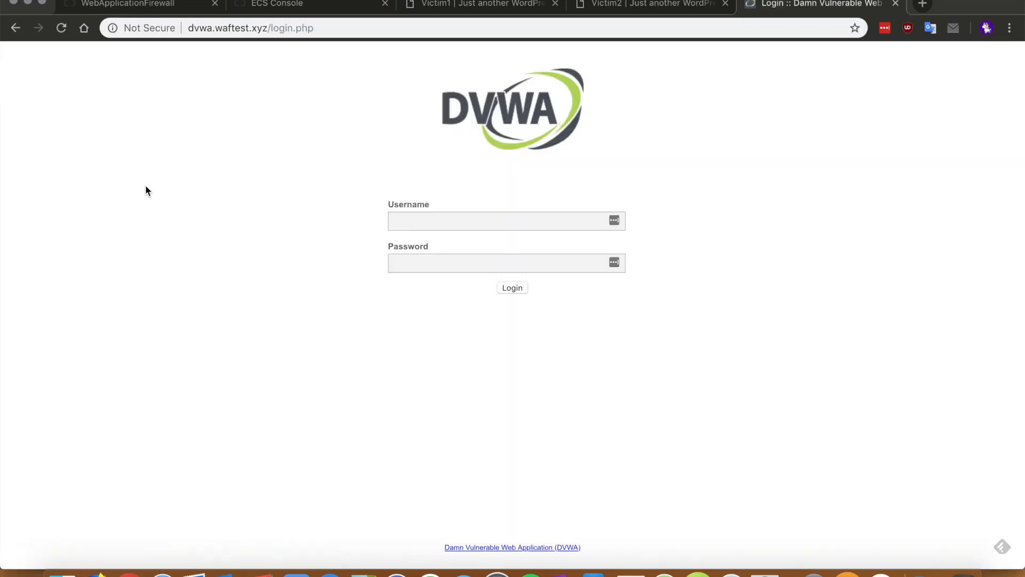
left_click(439, 226)
type("admin")
key("Tab")
type("passw")
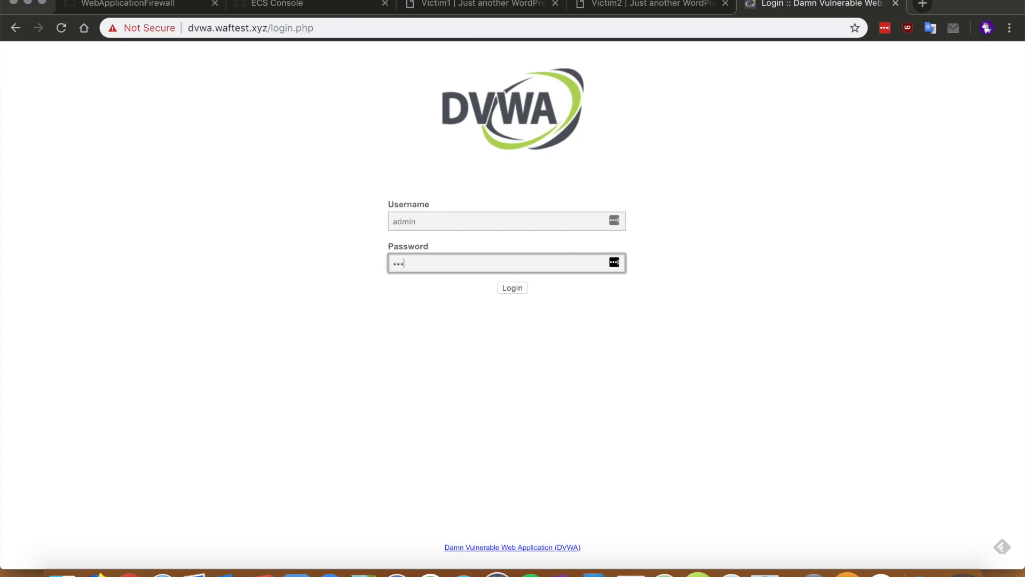
type("ord")
key("Return")
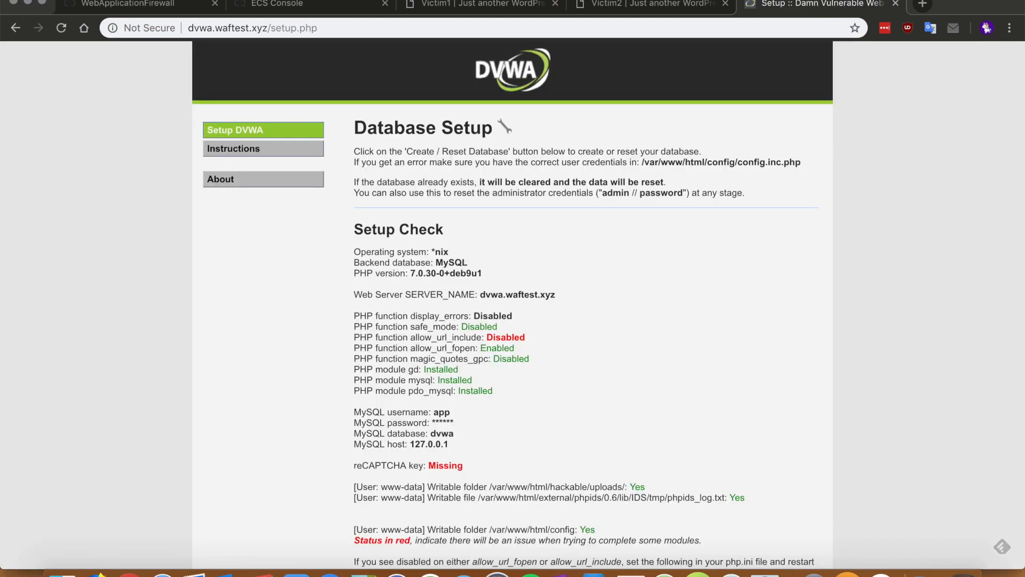
left_click(906, 154)
Create the DVWA database, confirm the users and guestbook tables, and return to login
scroll(697, 313, "down", 5)
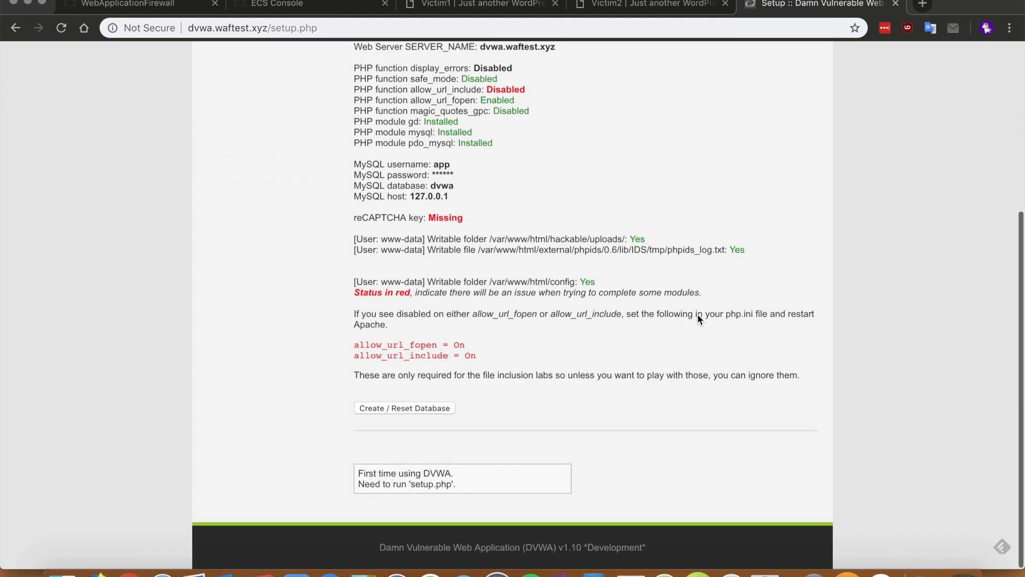
left_click(428, 409)
scroll(428, 414, "down", 4)
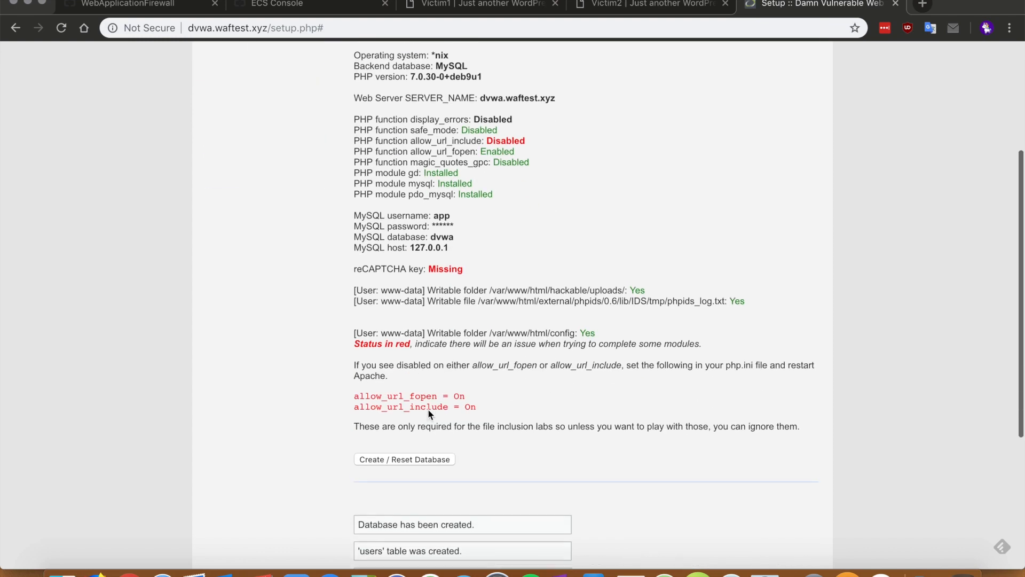
scroll(427, 486, "down", 3)
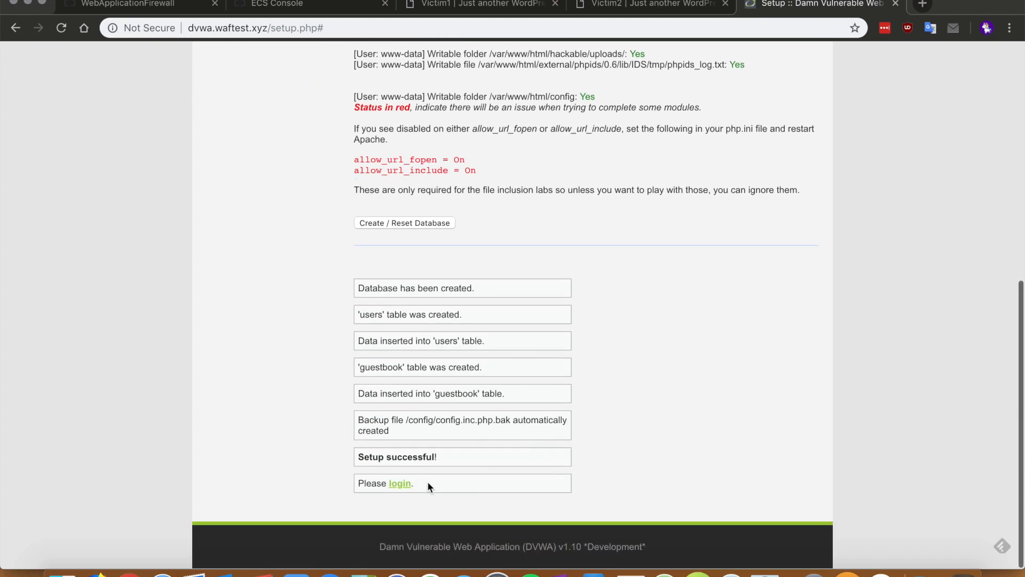
left_click(401, 486)
Log in to DVWA as admin with the account password, declining LastPass saving
left_click(441, 224)
type("admin")
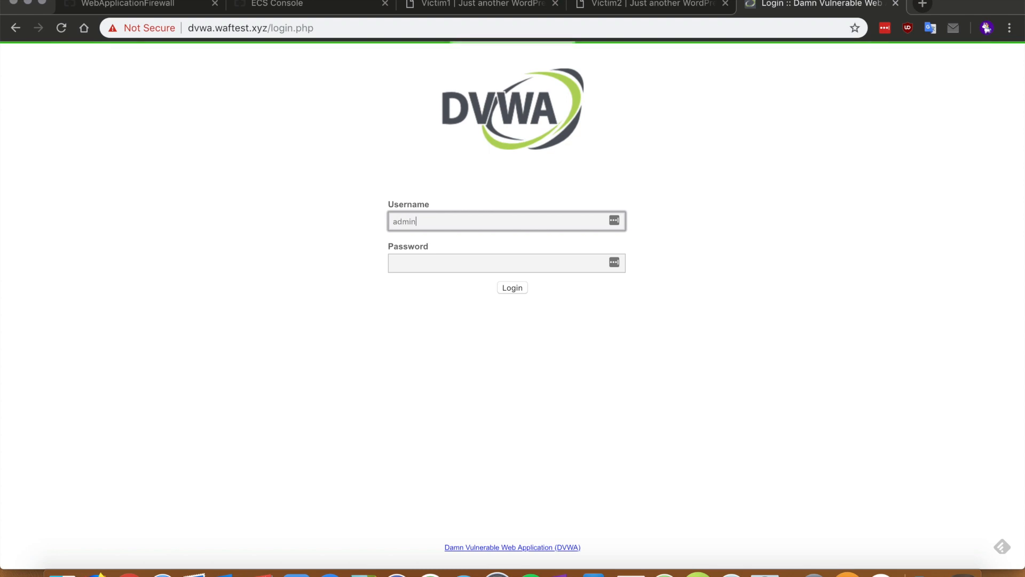
key("Tab")
type("••••••••")
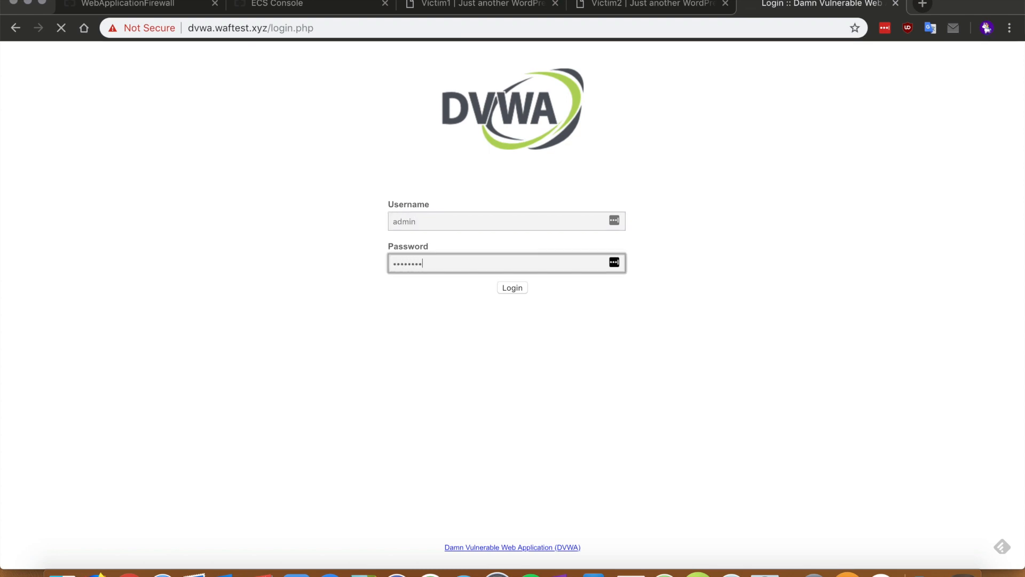
key("Return")
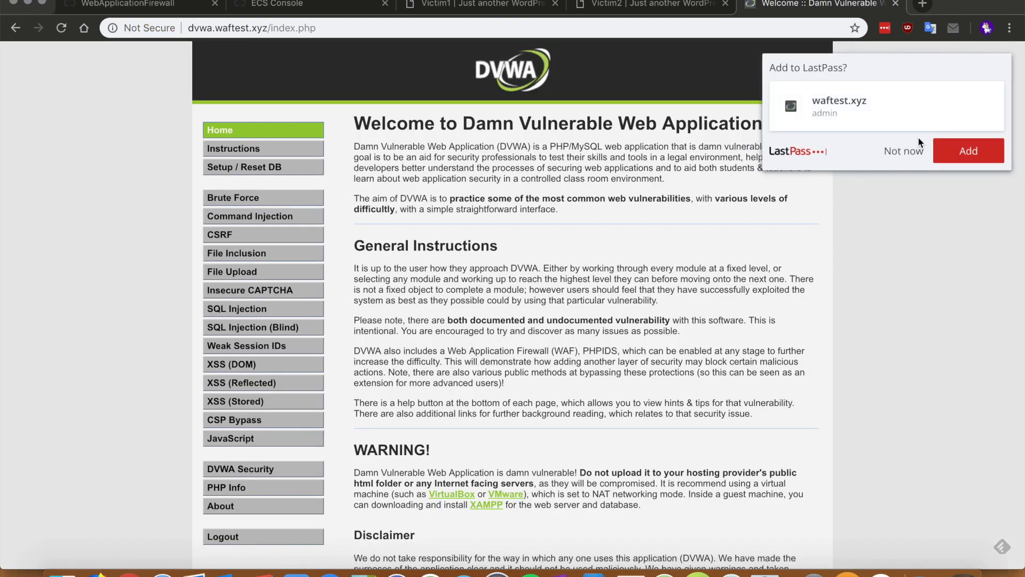
left_click(909, 151)
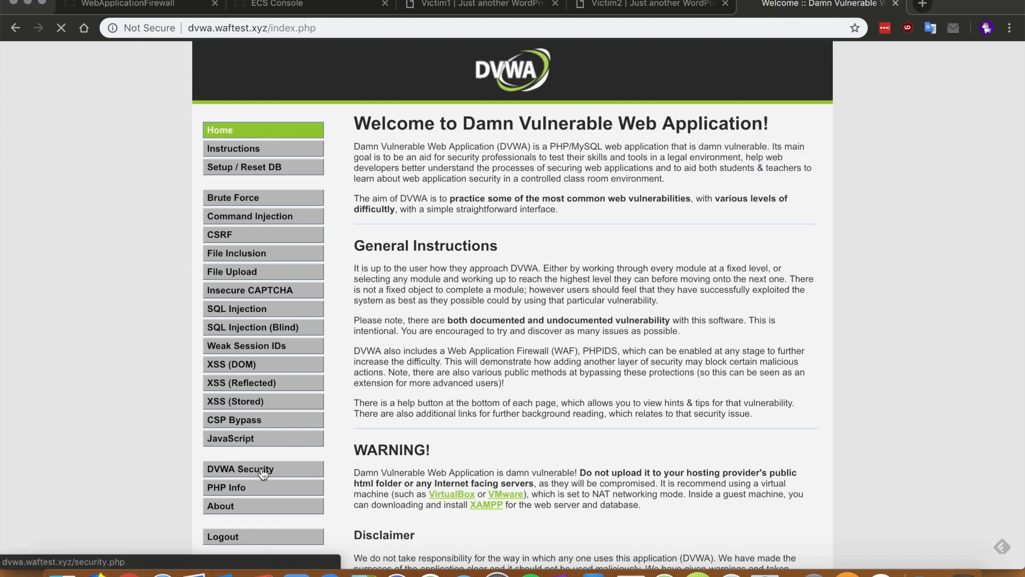
On the DVWA Security page, keep the security level at Low
left_click(263, 469)
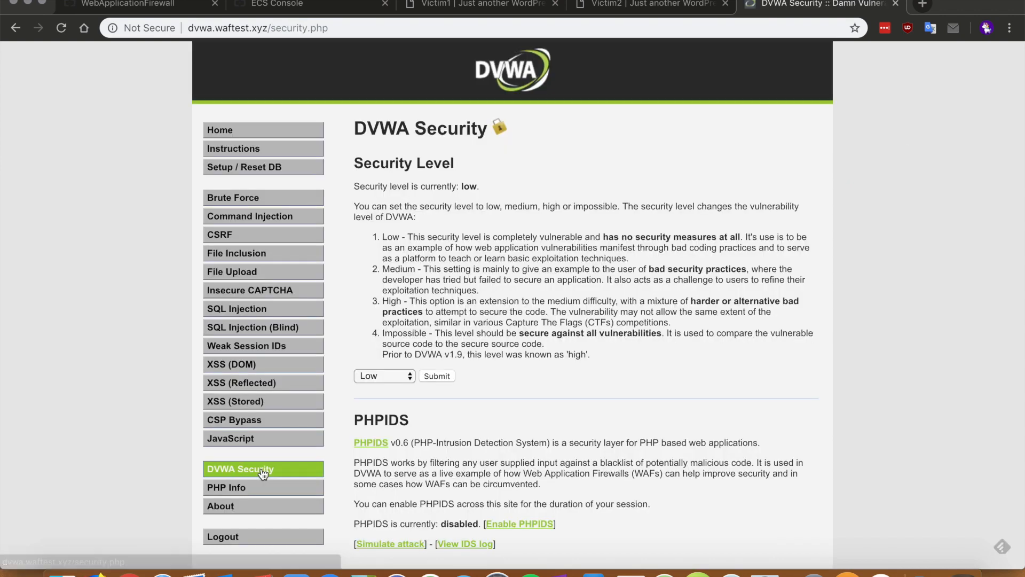
left_click(402, 377)
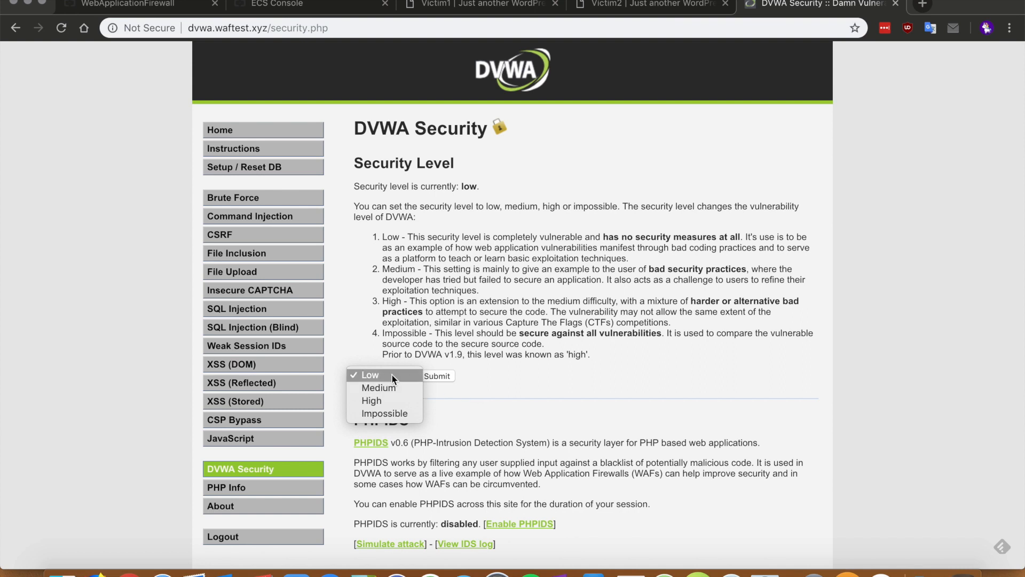
left_click(448, 376)
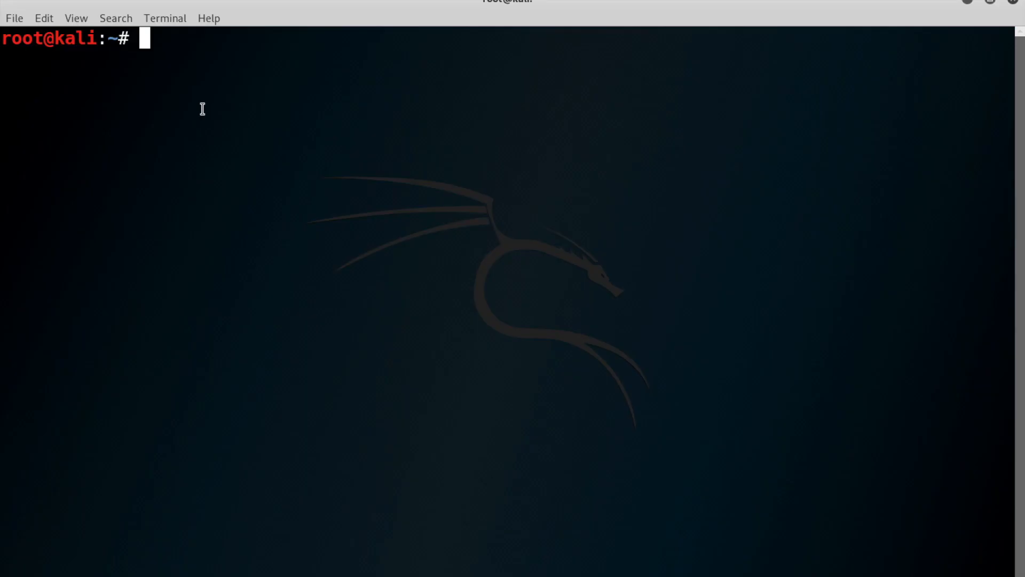
Change into the RED_HAWK folder and list its files, including rhawk.php and config.php
type("cd re")
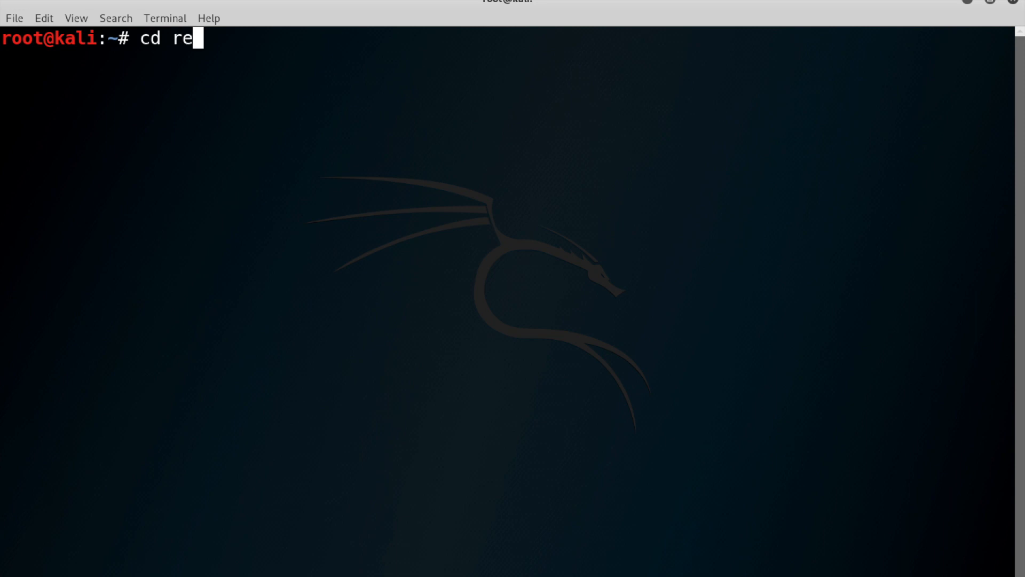
key("BackSpace")
key("BackSpace")
type("RED_HAWK/")
key("Tab")
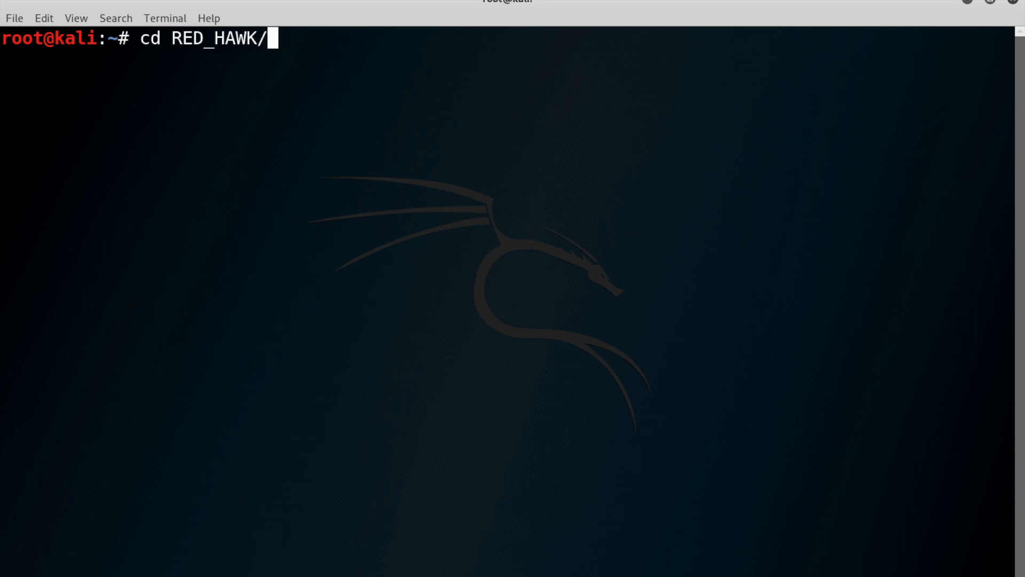
key("Return")
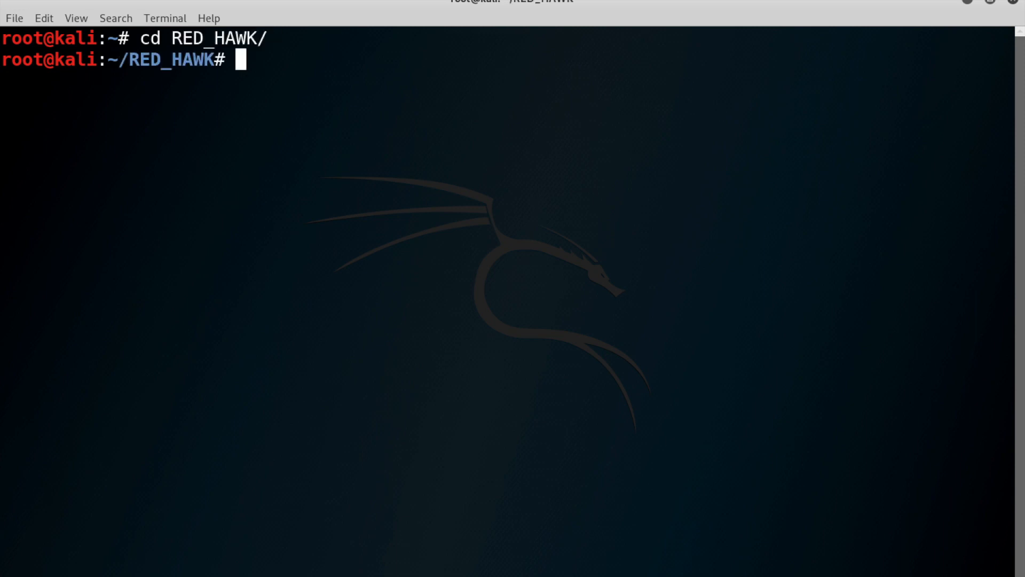
type("ls")
key("Return")
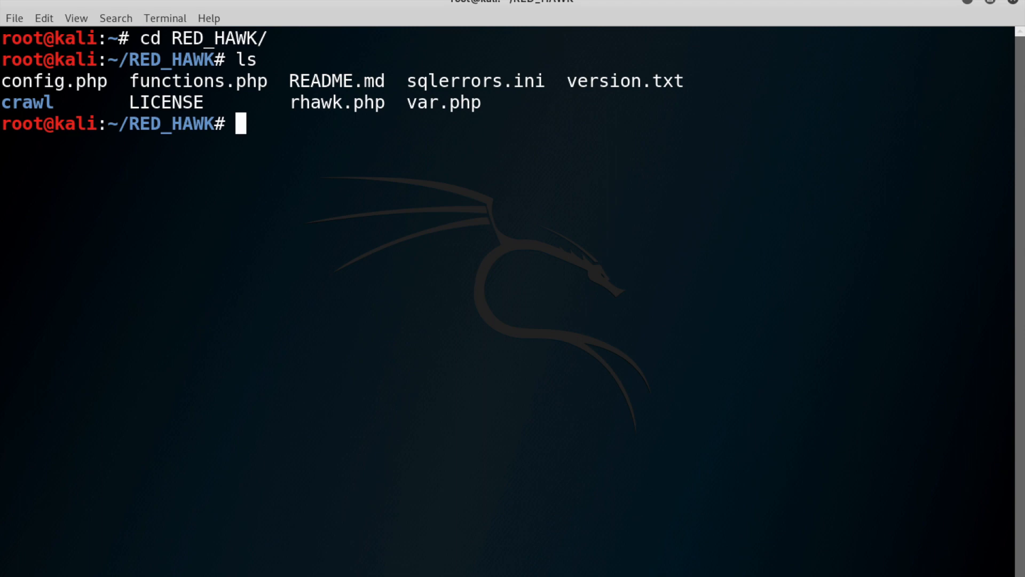
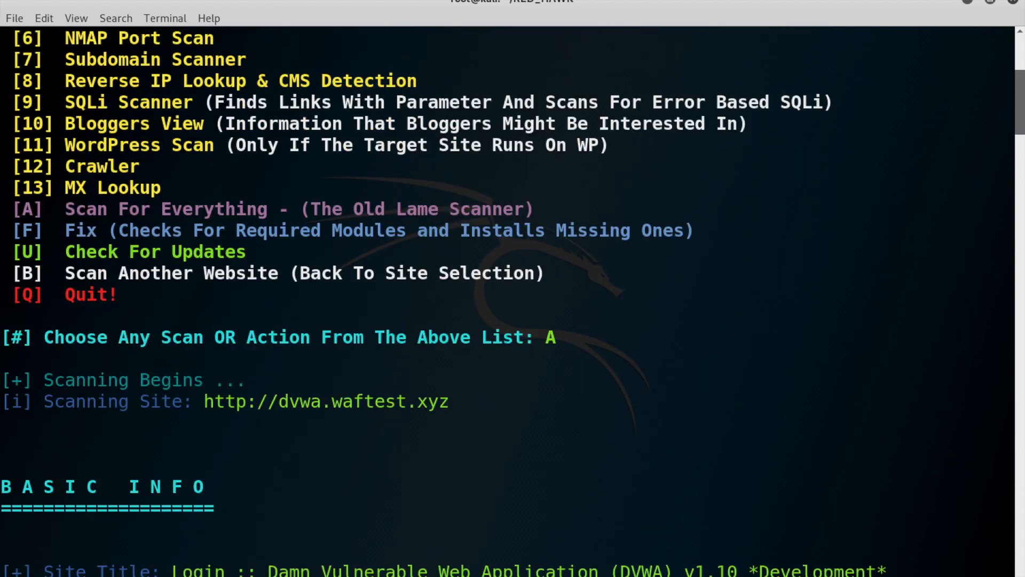
Scroll the RED_HAWK output past the menu to the Basic Info, robots.txt and WHOIS Lookup sections
scroll(507, 299, "down", 4)
scroll(507, 298, "down", 2)
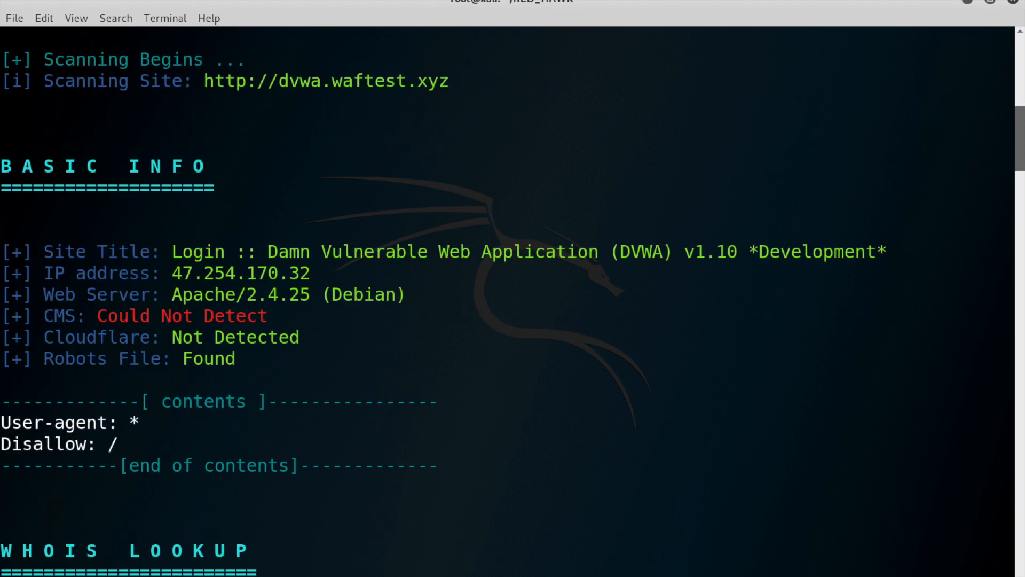
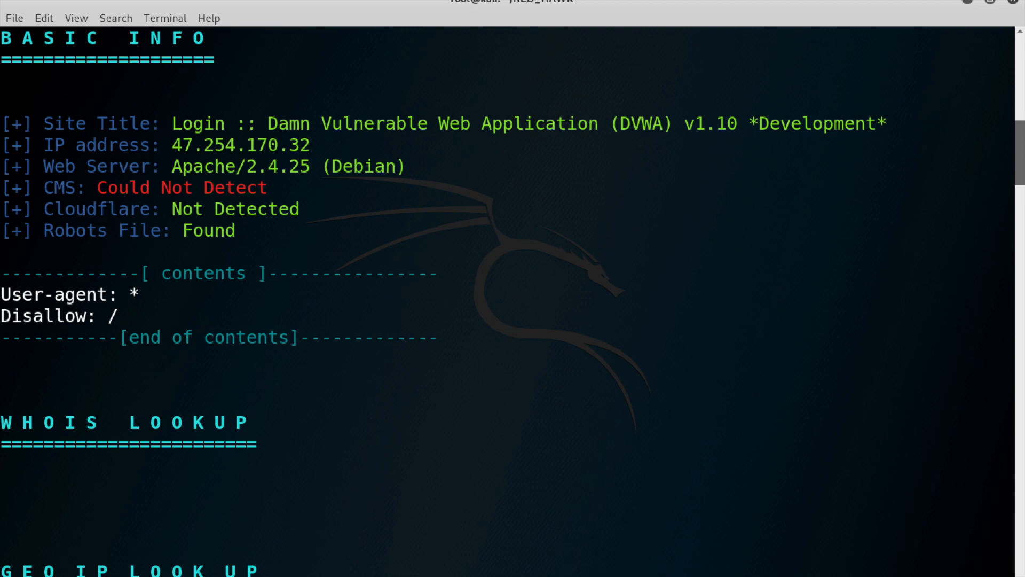
Scroll the RED_HAWK report past WHOIS and GeoIP to the HTTP headers showing the 302 redirect to login.php
scroll(508, 299, "down", 5)
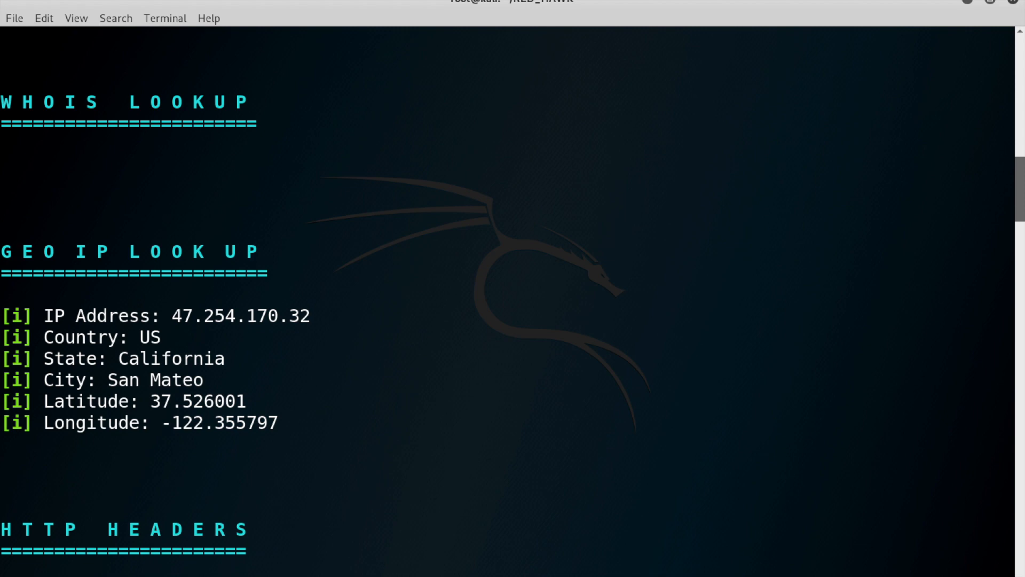
scroll(507, 299, "down", 1)
scroll(507, 299, "down", 2)
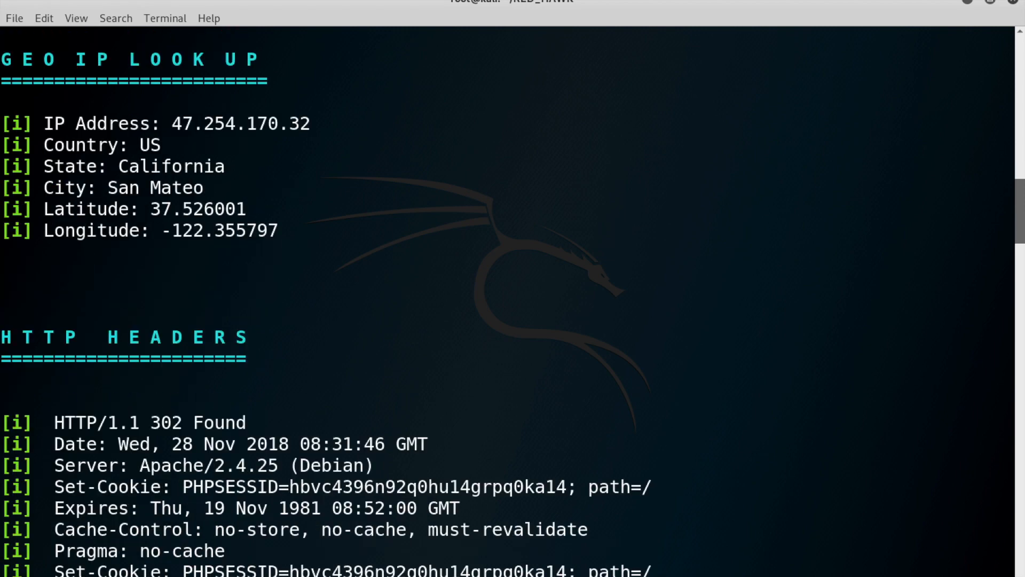
scroll(508, 300, "down", 2)
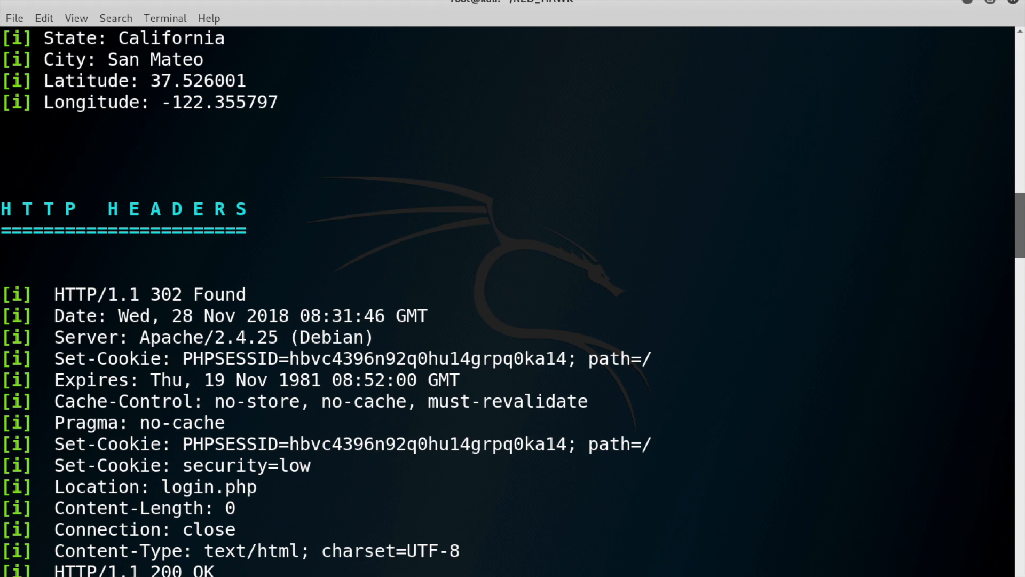
scroll(449, 299, "down", 2)
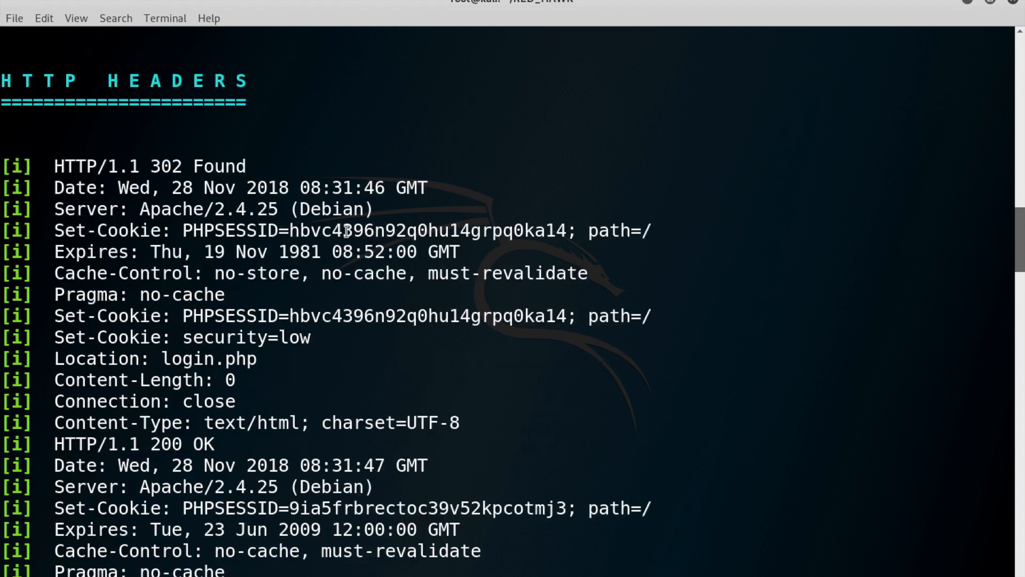
scroll(380, 236, "down", 9)
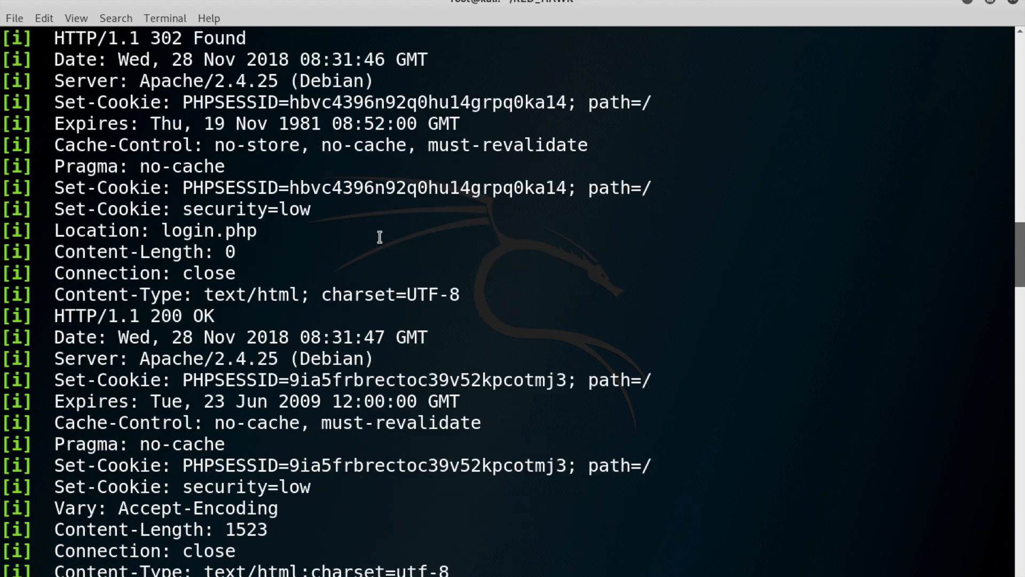
Scroll through DNS, subnet, Nmap (ports 22 and 80 open) and subdomain results to the crawler section
scroll(380, 237, "down", 2)
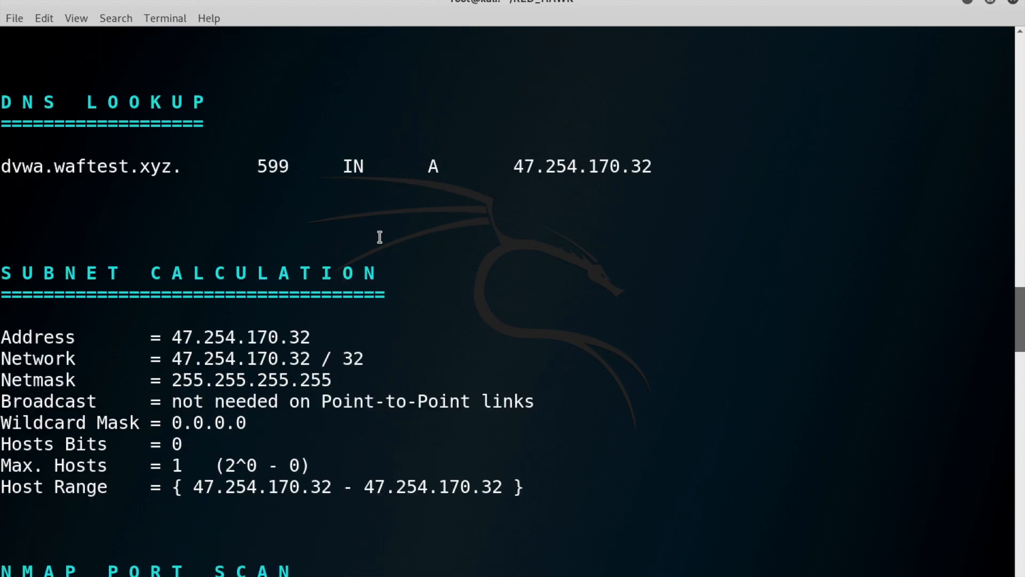
scroll(380, 237, "down", 8)
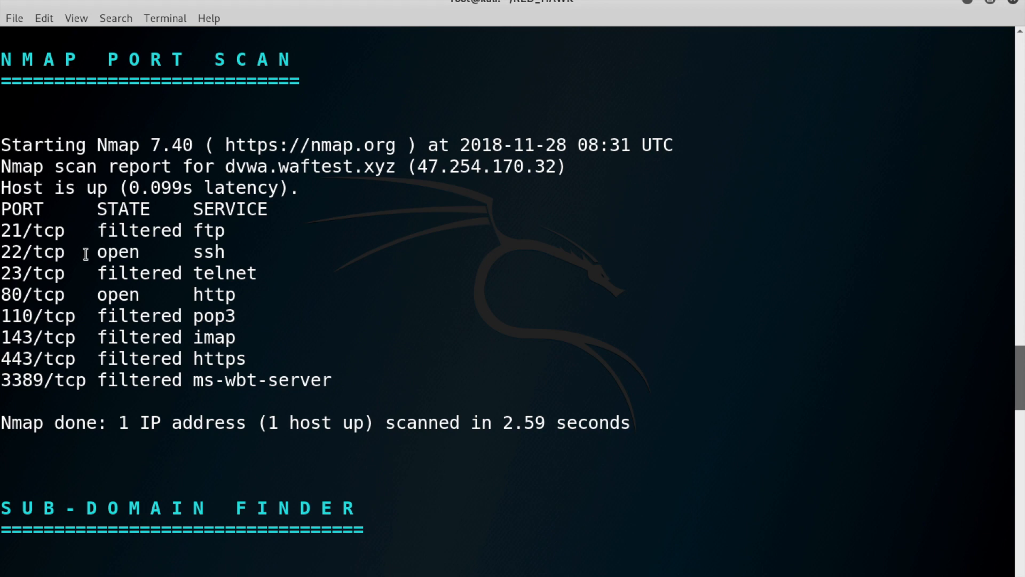
scroll(328, 272, "down", 1)
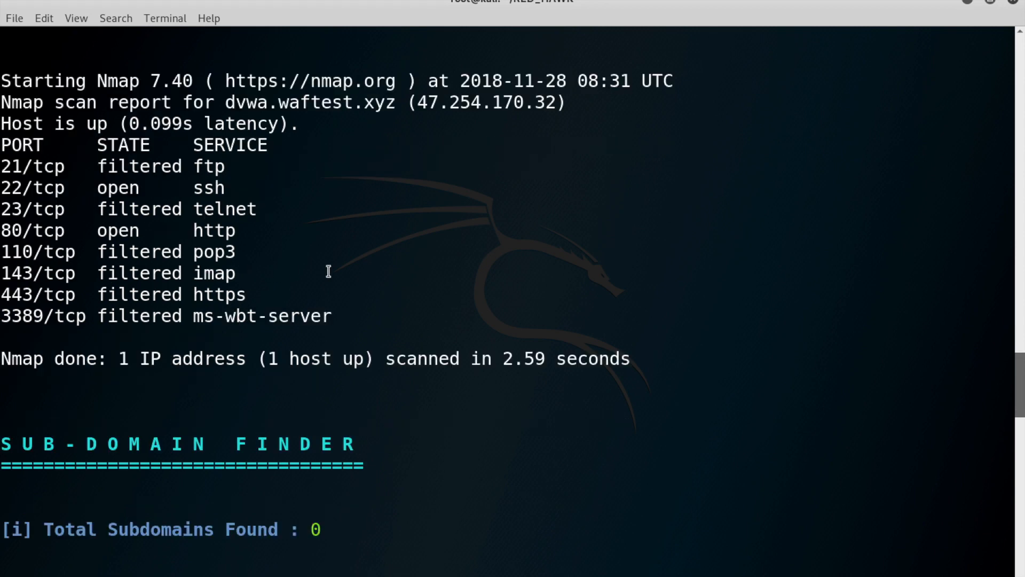
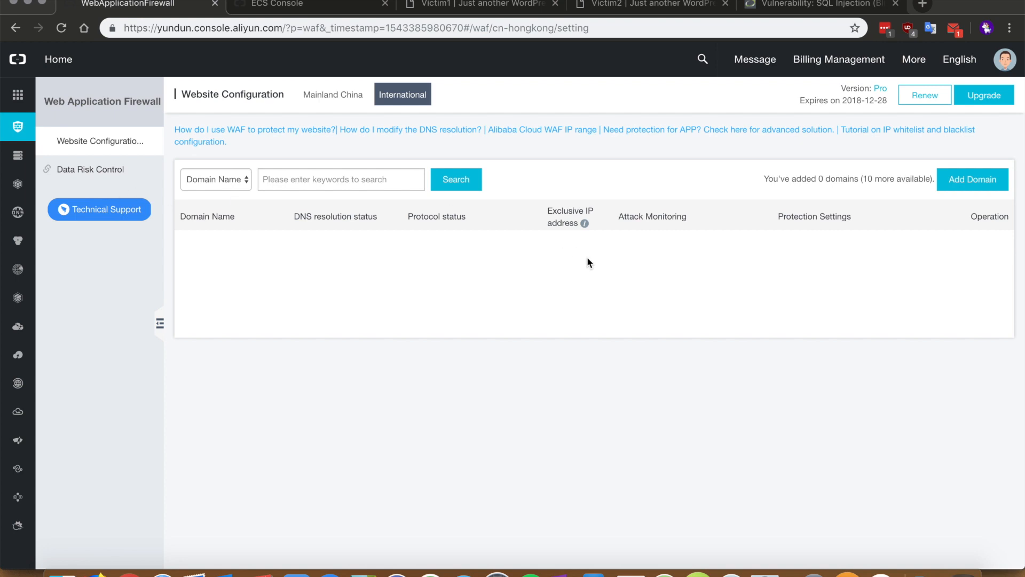
Add dvwa.waftest.xyz to WAF protection over HTTP through Add Domain
left_click(977, 186)
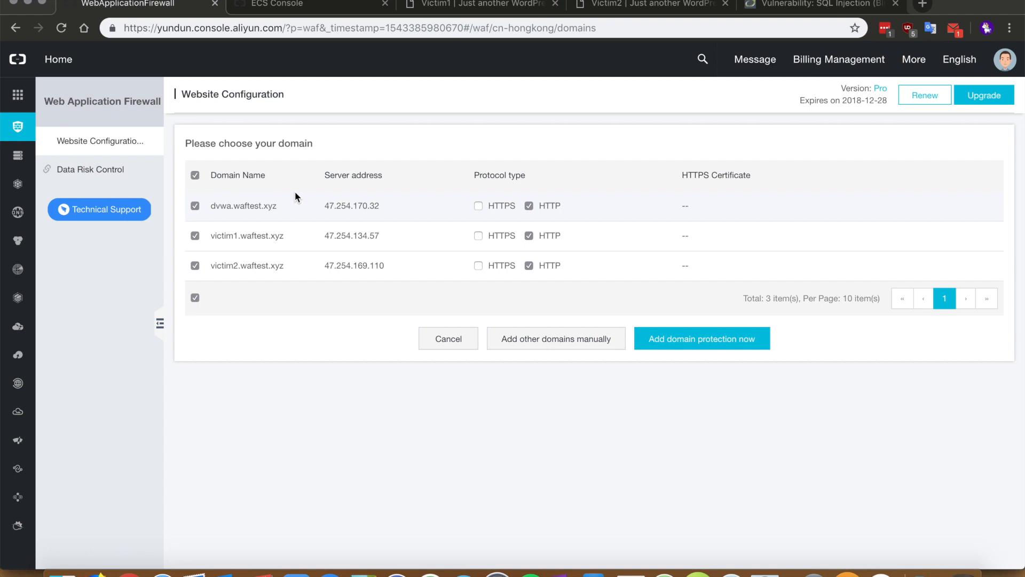
left_click(679, 339)
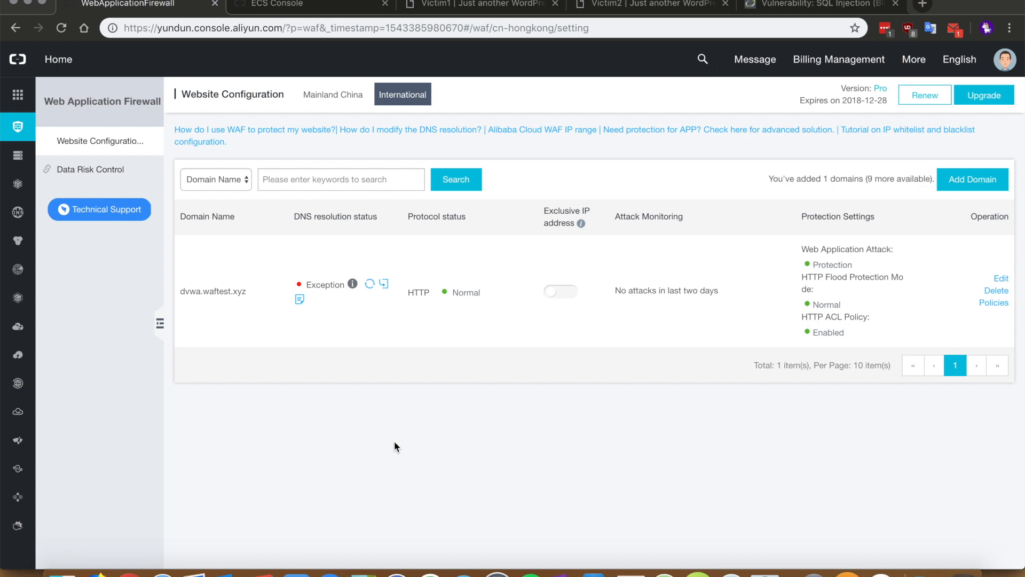
mouse_move(228, 295)
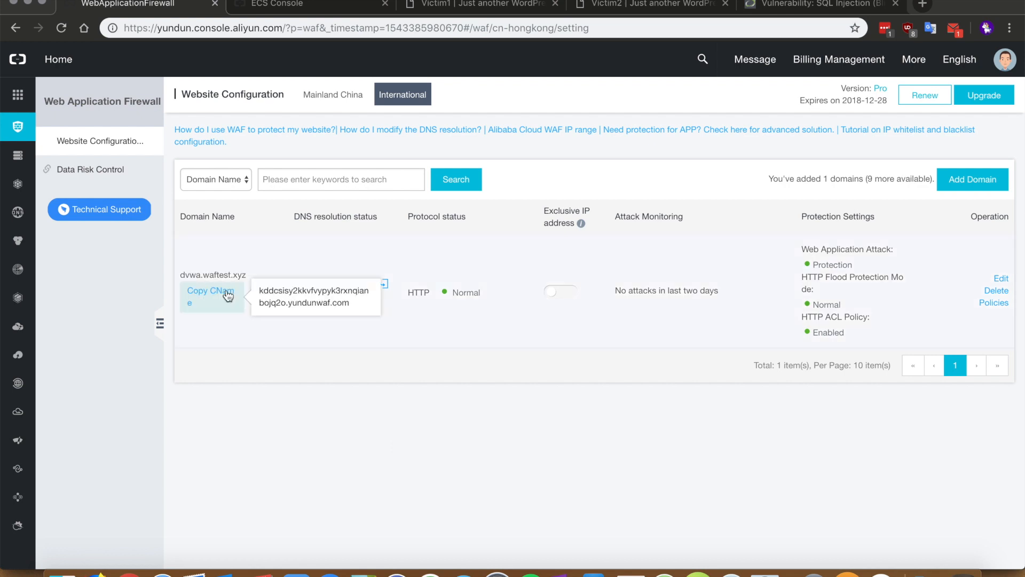
Copy the dvwa.waftest.xyz WAF CNAME and open Alibaba Cloud DNS from the Products sidebar in a new tab
left_click(228, 295)
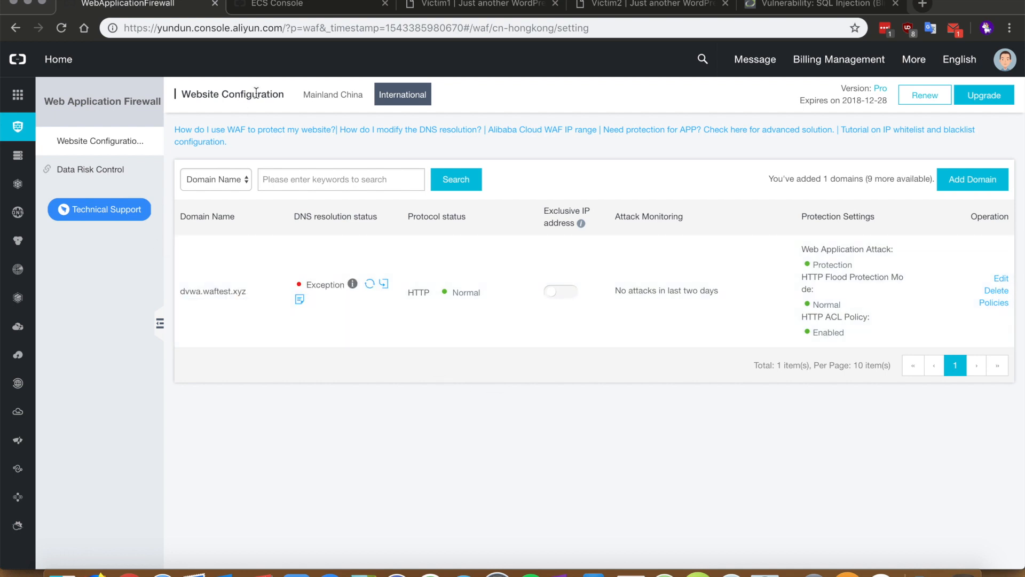
mouse_move(17, 99)
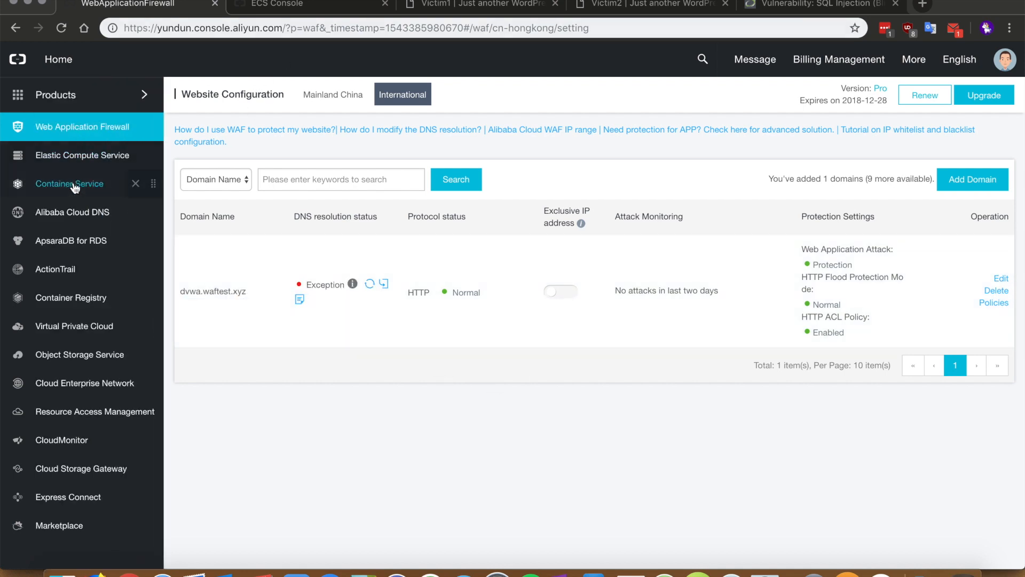
right_click(80, 216)
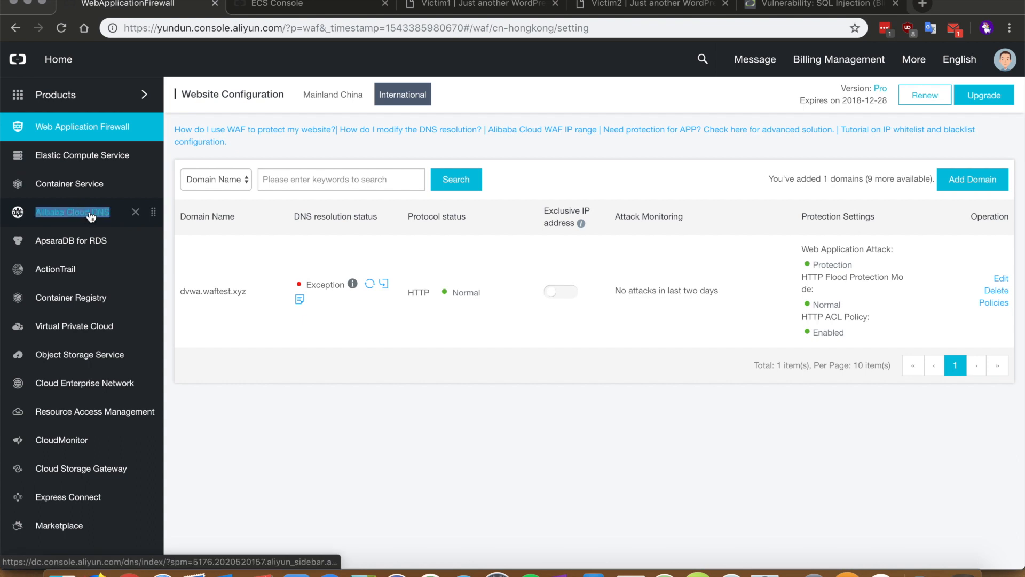
left_click(115, 220)
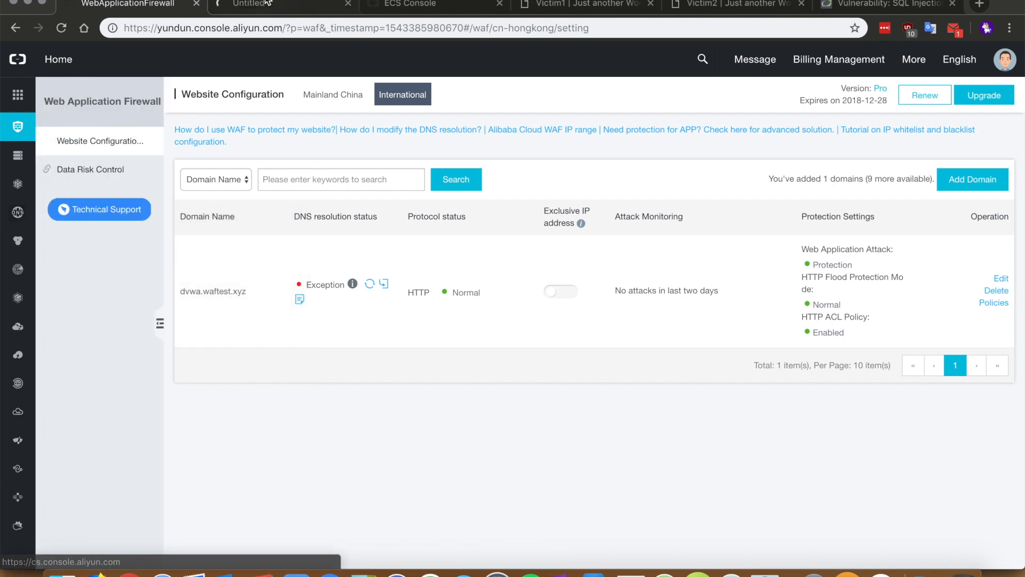
left_click(262, 4)
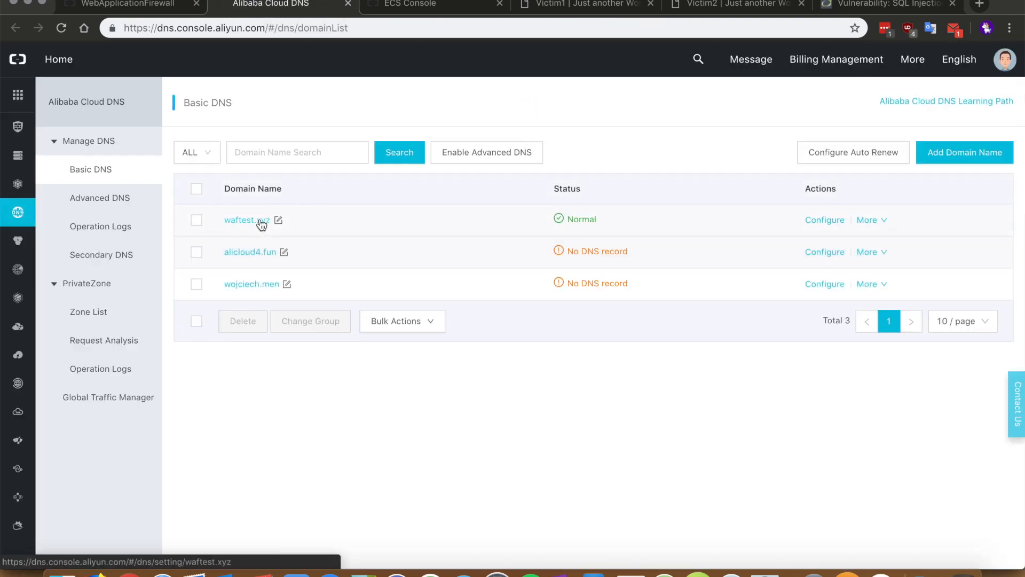
In waftest.xyz, change the dvwa record from A (47.254.170.32) to CNAME with the pasted WAF address
left_click(262, 221)
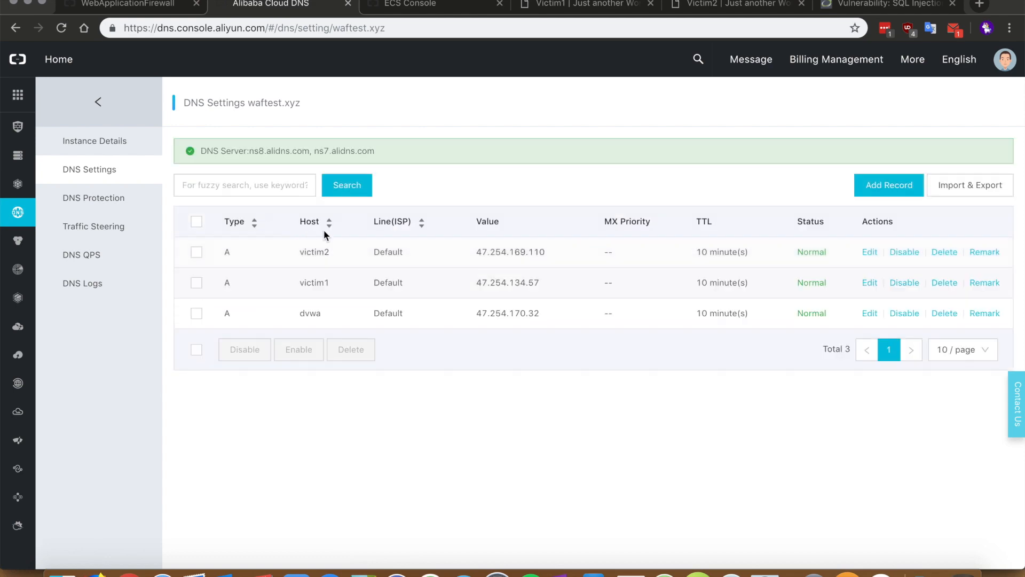
left_click(870, 313)
left_click(541, 186)
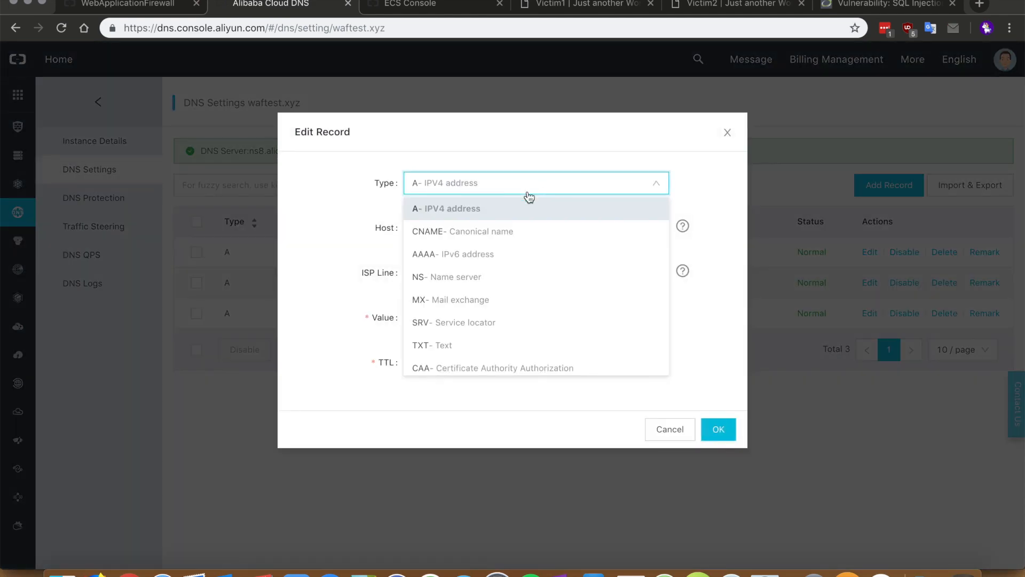
left_click(497, 233)
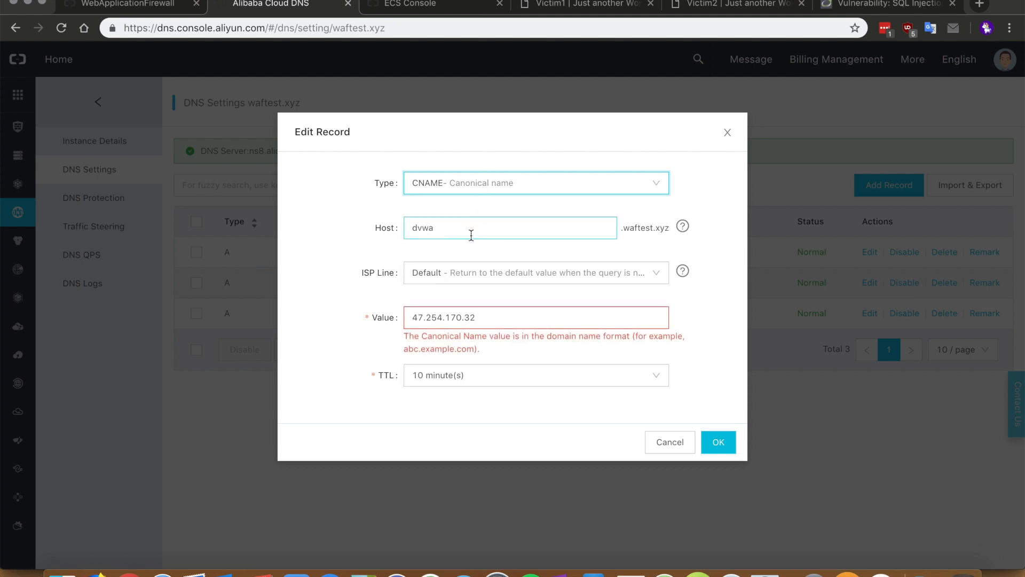
left_click(494, 321)
left_click_drag(494, 321, 354, 309)
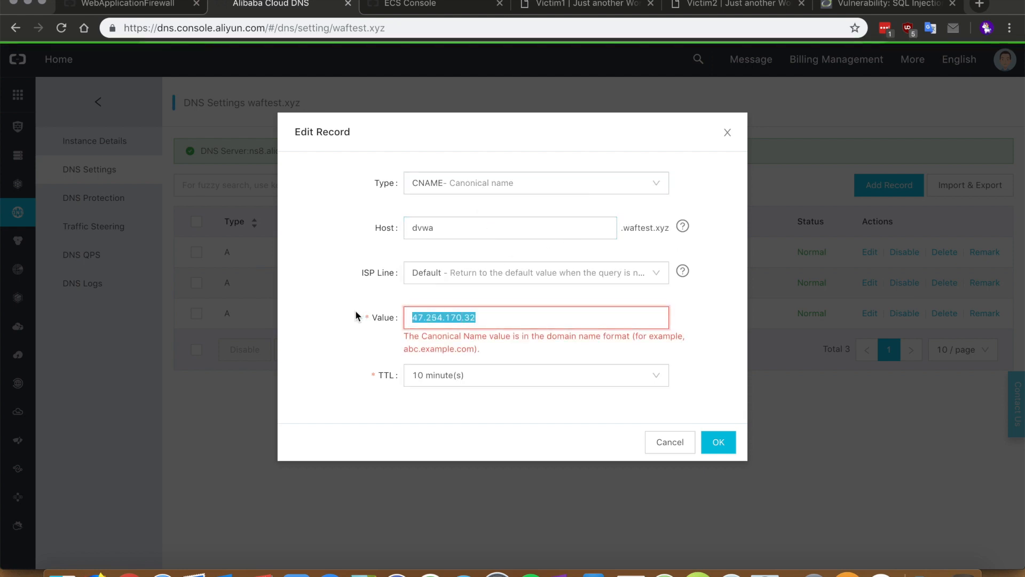
key("super+v")
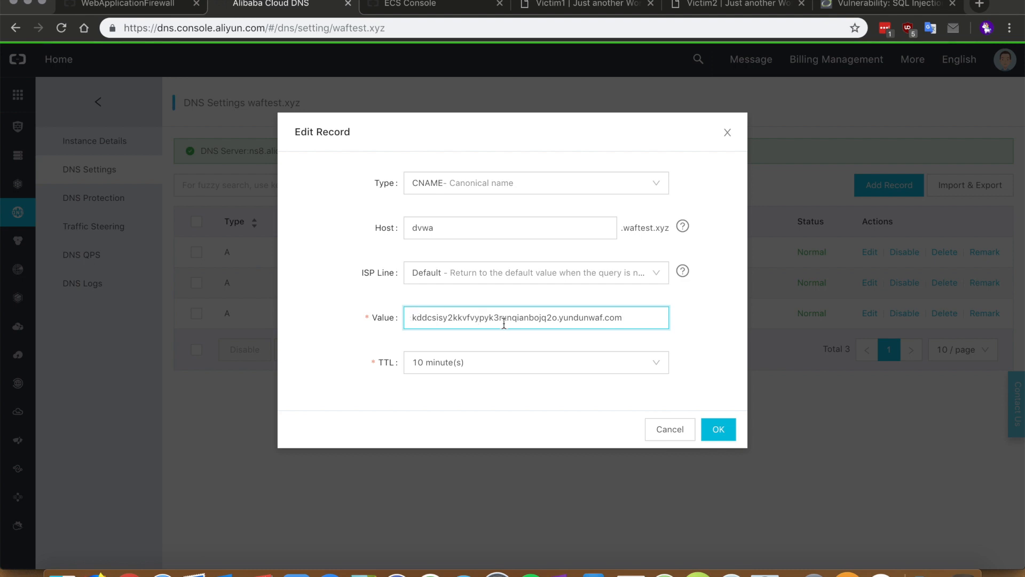
left_click(717, 430)
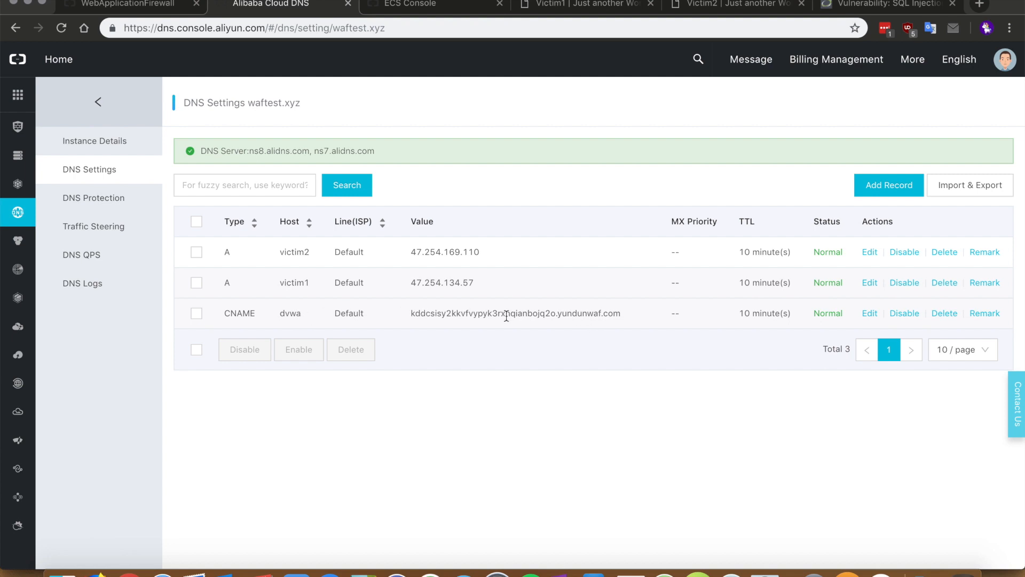
Confirm the new CNAME value and that dvwa.waftest.xyz now shows DNS resolution status Normal
left_click_drag(411, 314, 620, 325)
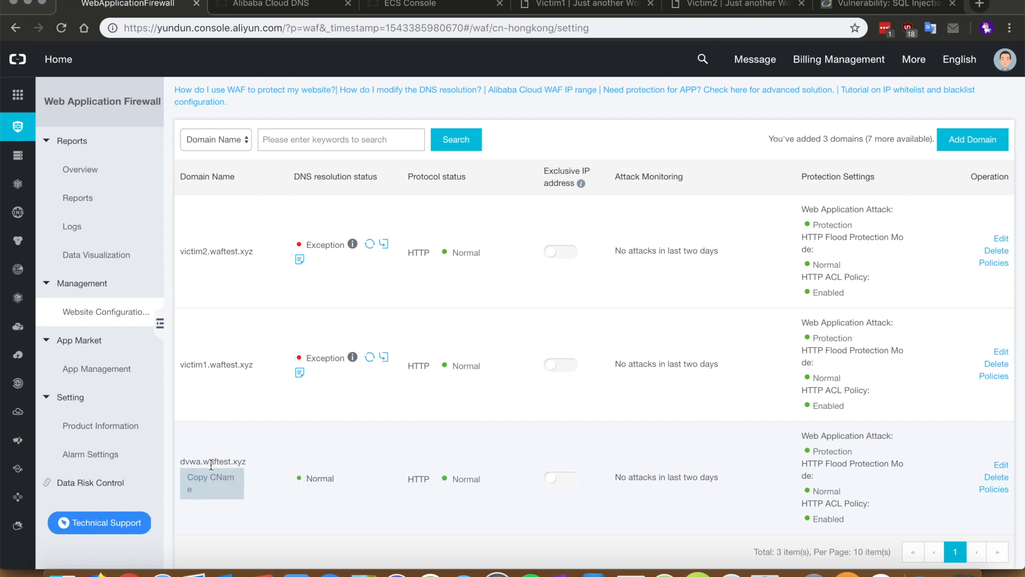
left_click_drag(249, 461, 183, 462)
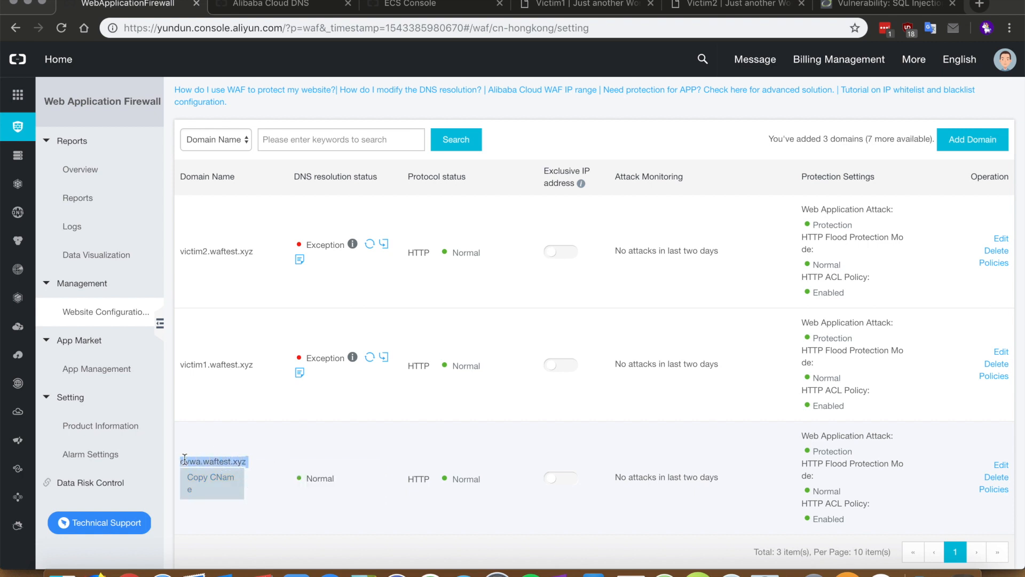
left_click(378, 447)
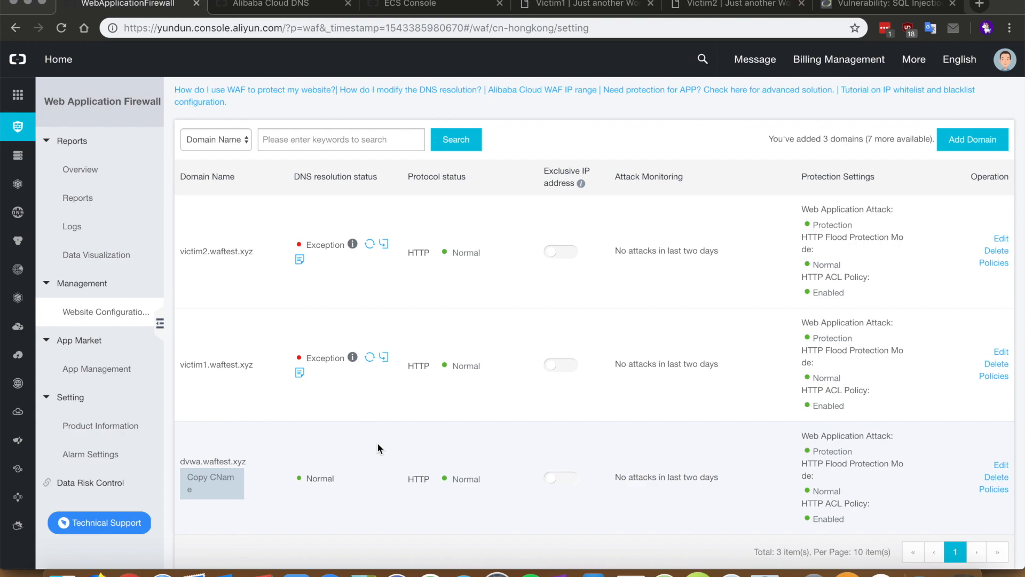
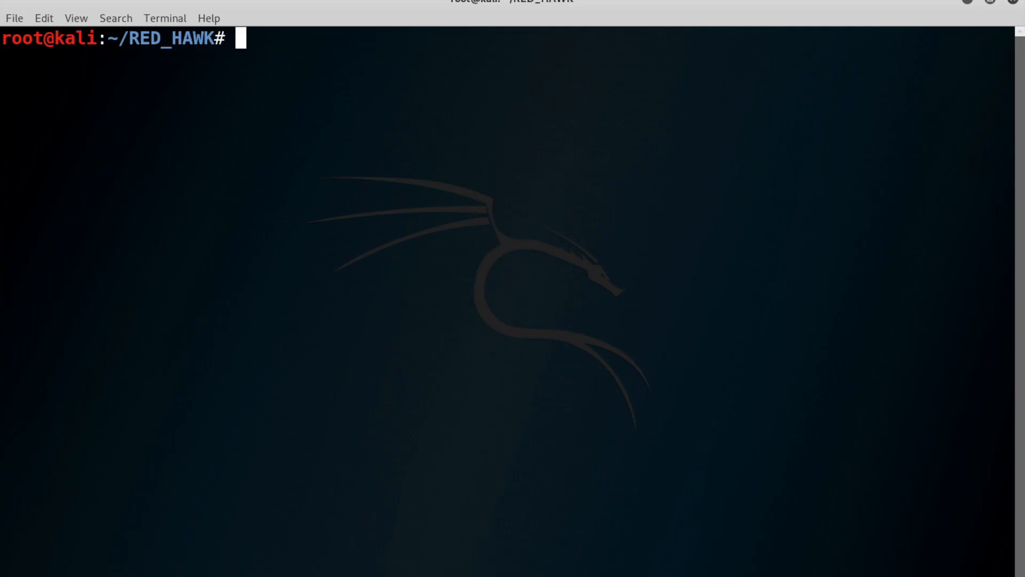
Clear the terminal, launch RED_HAWK via php rhawk.php, and start entering dvwa.waftest.xyz as target
type("clear")
key("Return")
type("php rhawk.php")
key("Return")
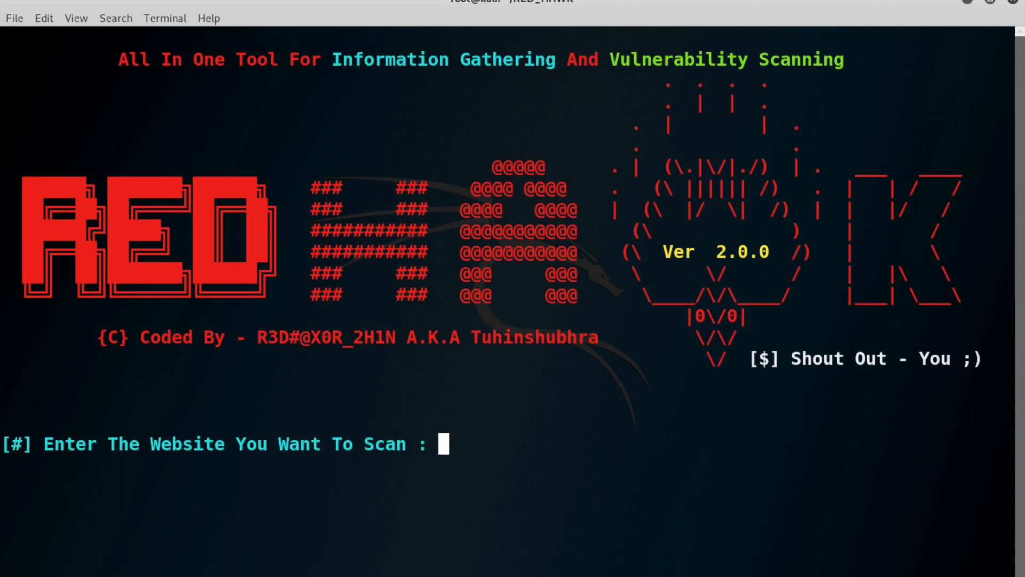
type("dvwa.")
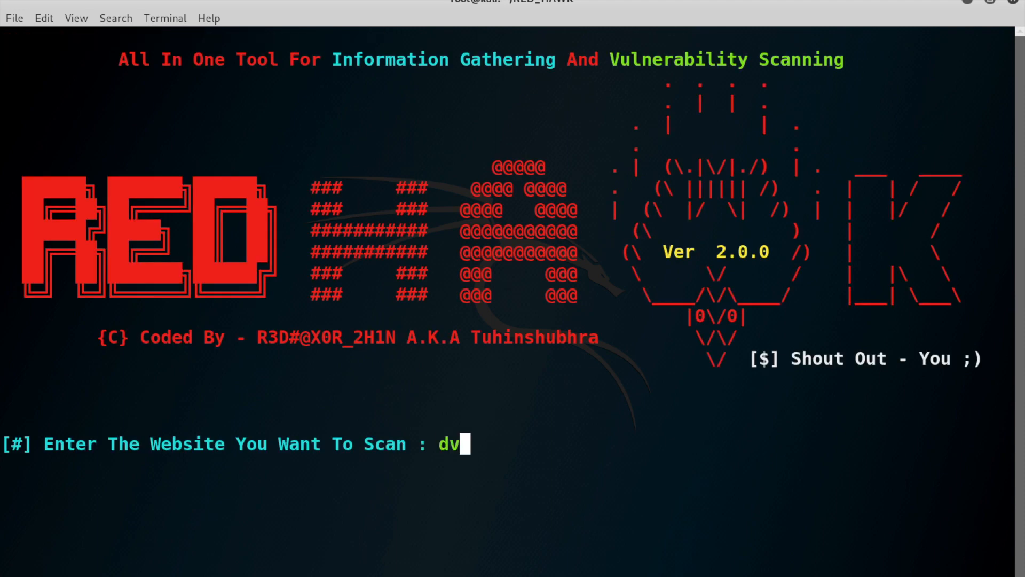
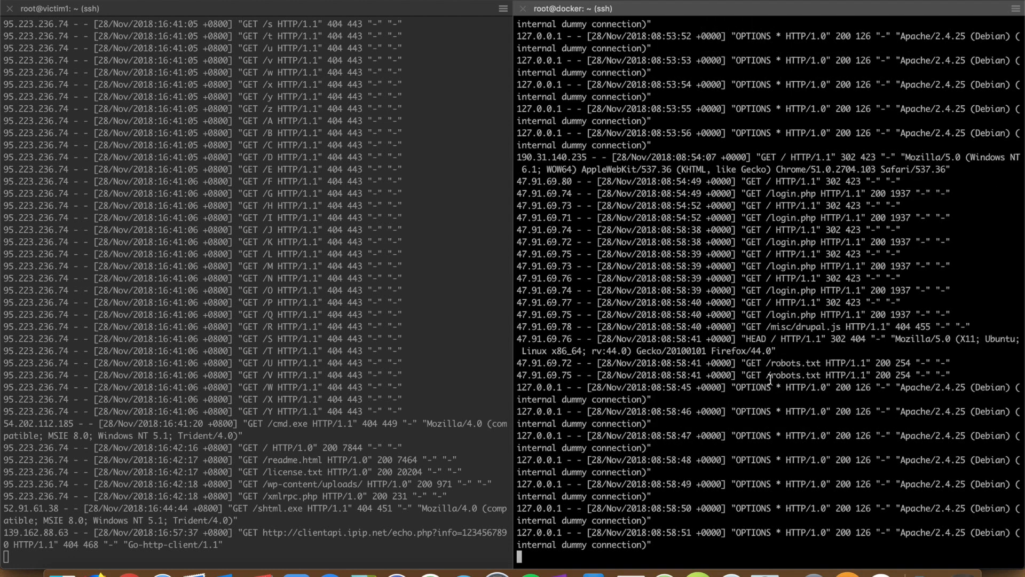
Switch from the terminal to Chrome, showing the WAF Overview report with its 1-day QPS chart
left_click(112, 553)
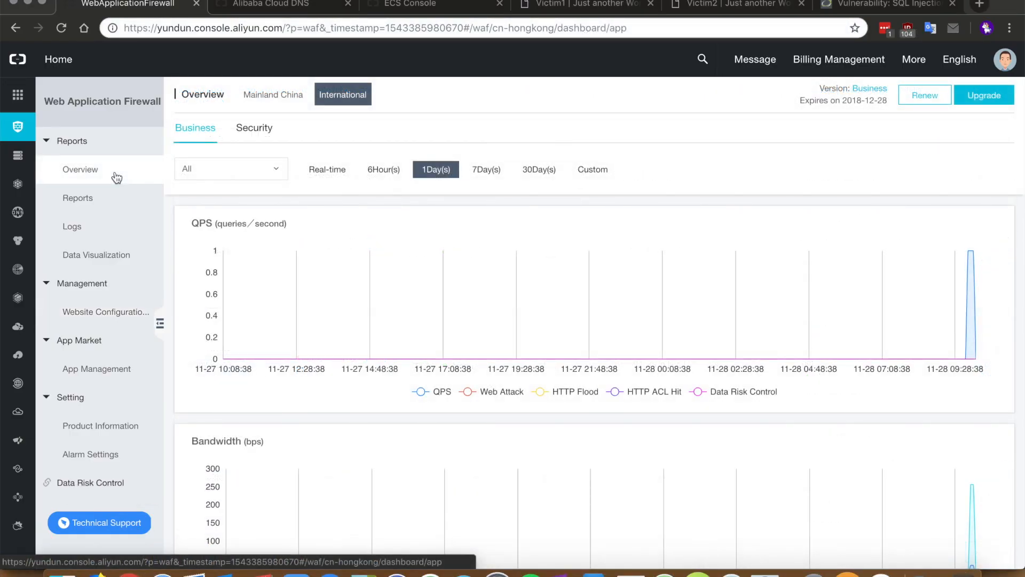
Switch the Overview charts to the Real-time range and scroll down through them
left_click(327, 169)
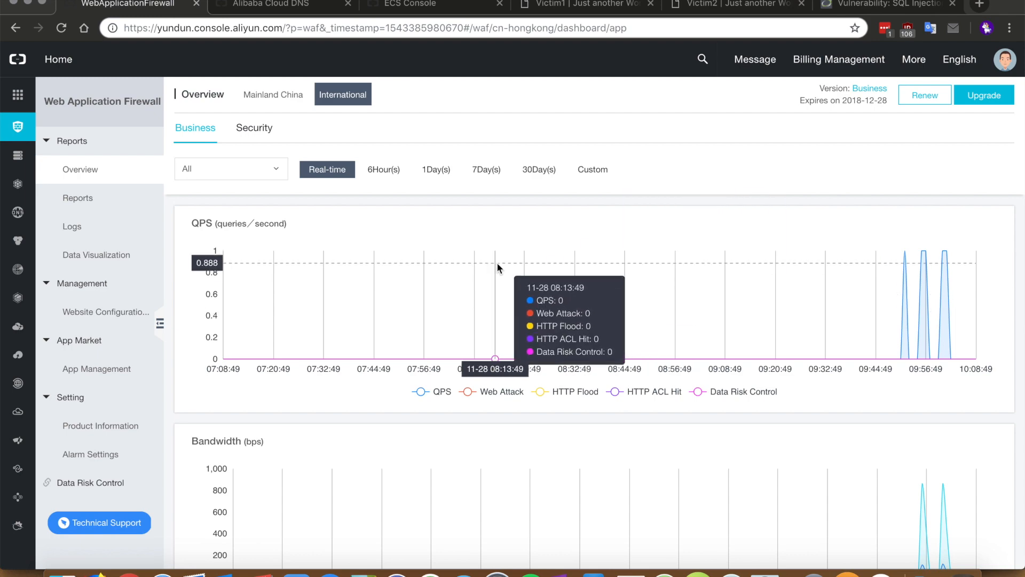
scroll(496, 261, "down", 3)
scroll(479, 297, "down", 5)
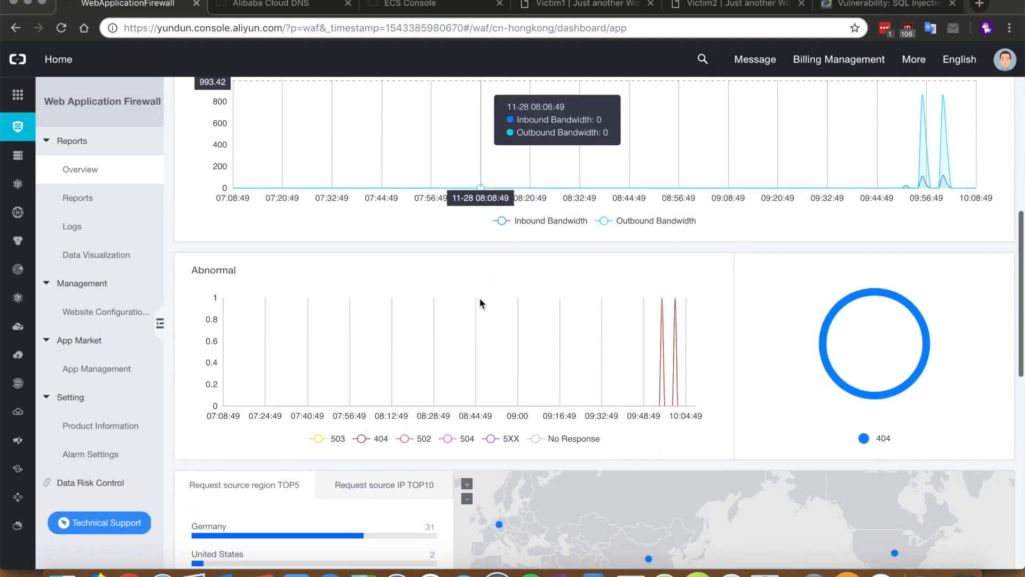
scroll(534, 313, "down", 2)
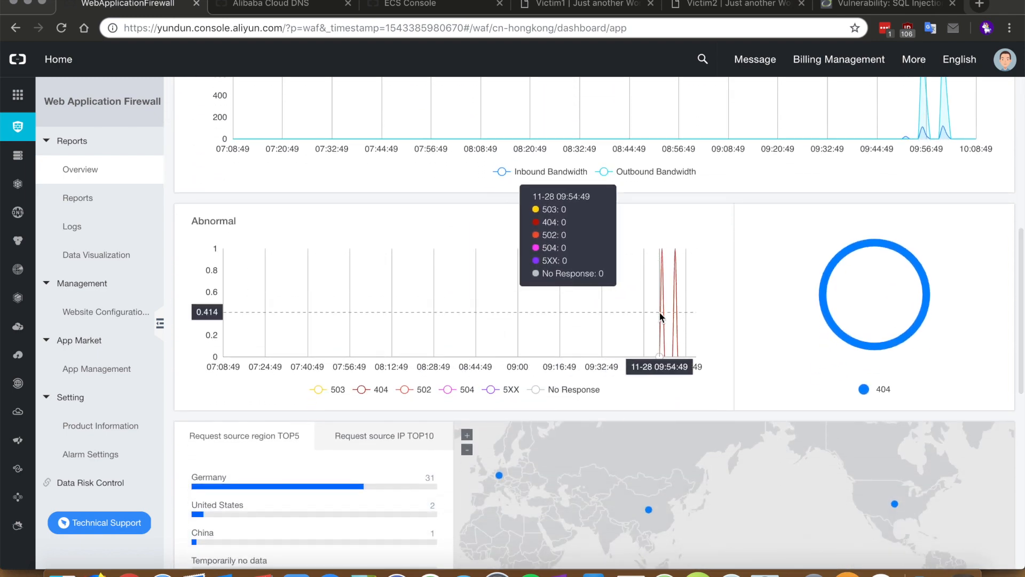
scroll(454, 331, "down", 5)
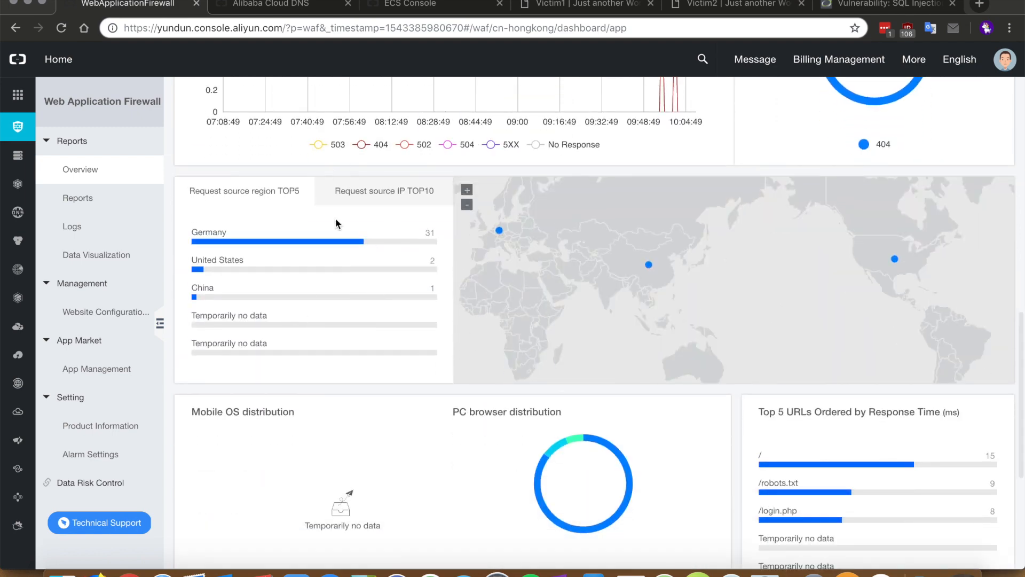
List the top request sources by IP instead of region, then reselect Real-time
left_click(372, 205)
scroll(391, 292, "down", 5)
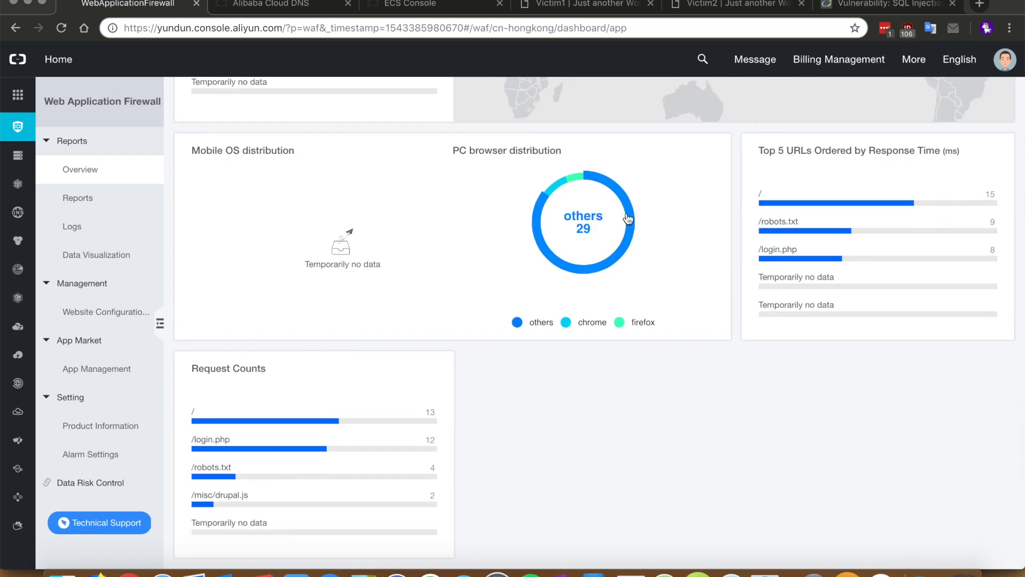
scroll(353, 137, "up", 5)
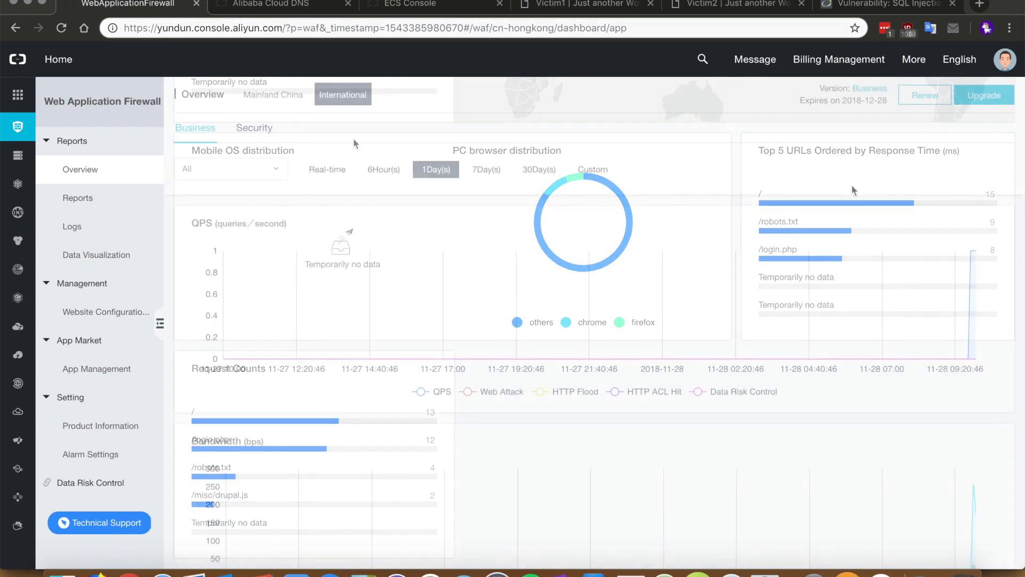
left_click(342, 170)
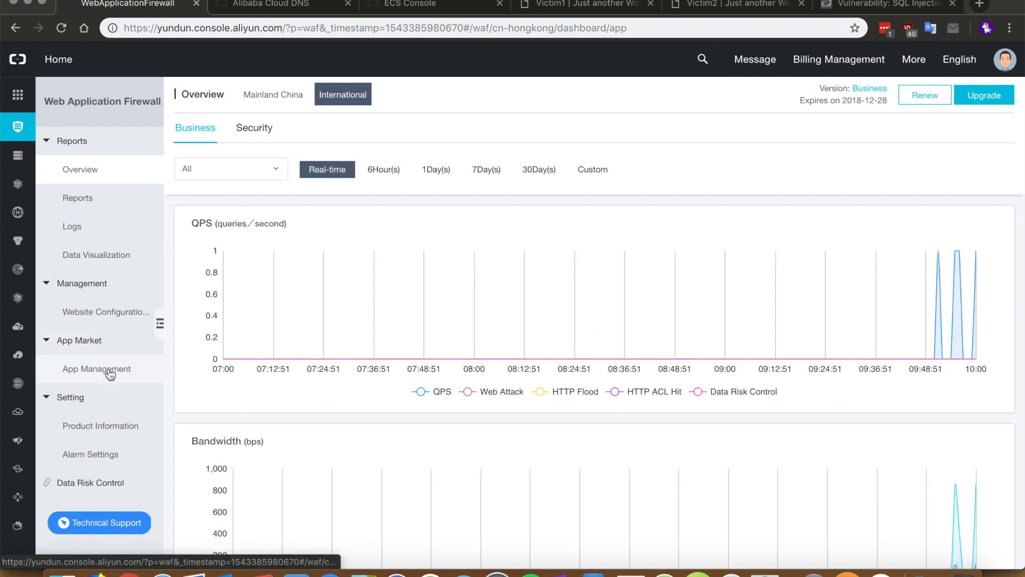
Open Website Configuration and briefly view dvwa.waftest.xyz's policies before returning
left_click(112, 318)
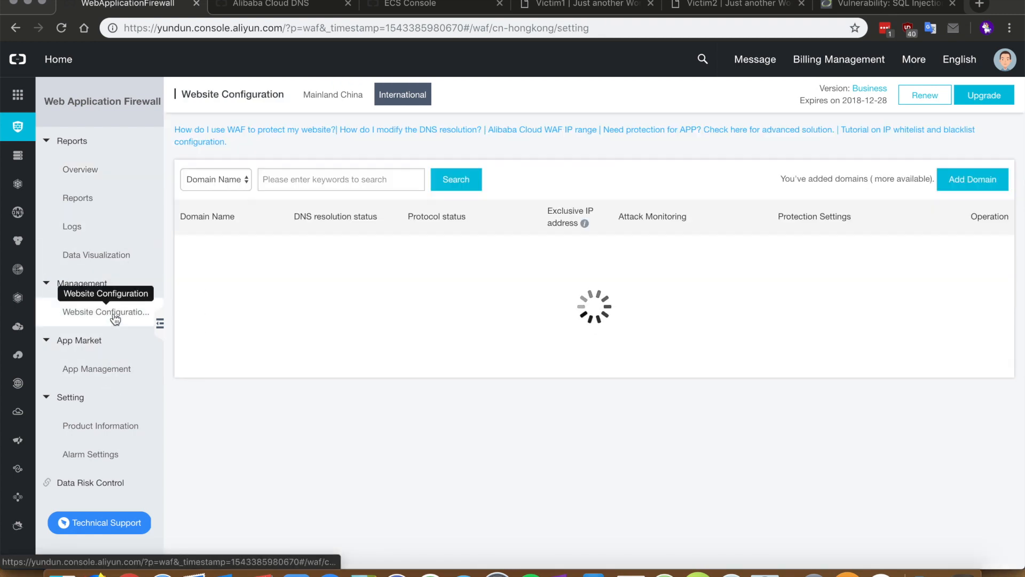
scroll(469, 349, "down", 1)
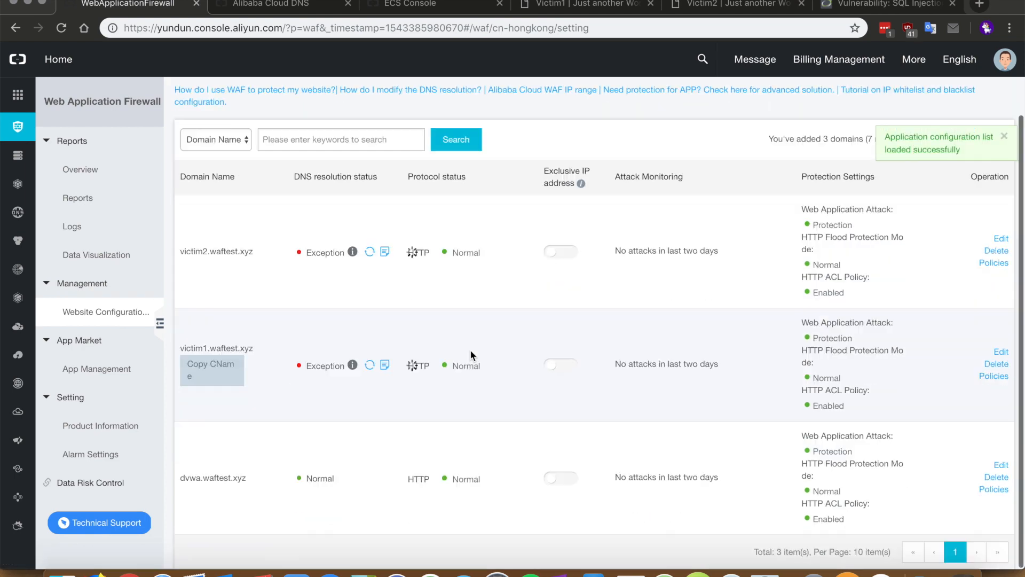
left_click(994, 488)
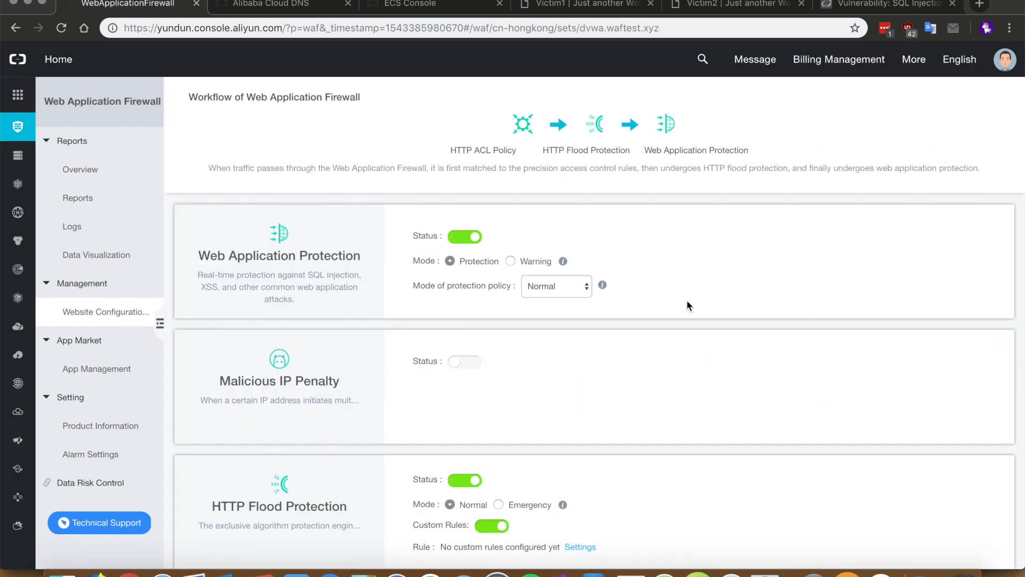
key("alt+Left")
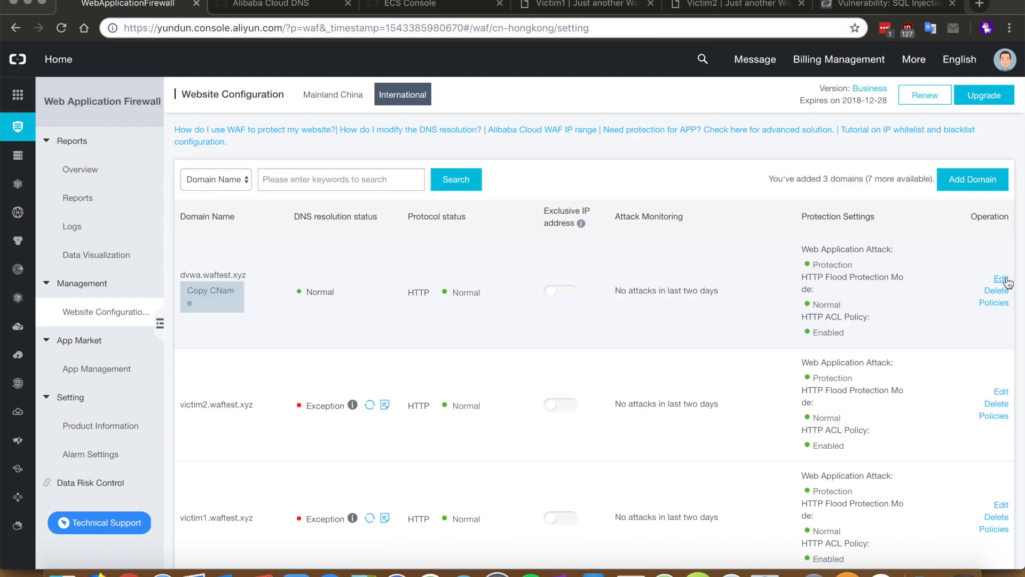
Review dvwa.waftest.xyz's domain settings and cancel without saving
left_click(1001, 280)
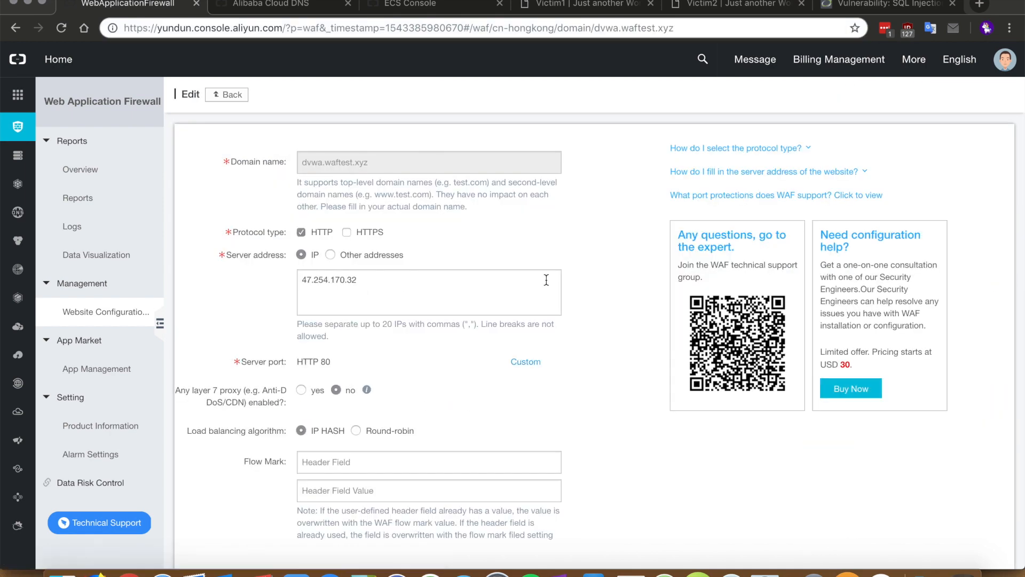
scroll(421, 271, "down", 1)
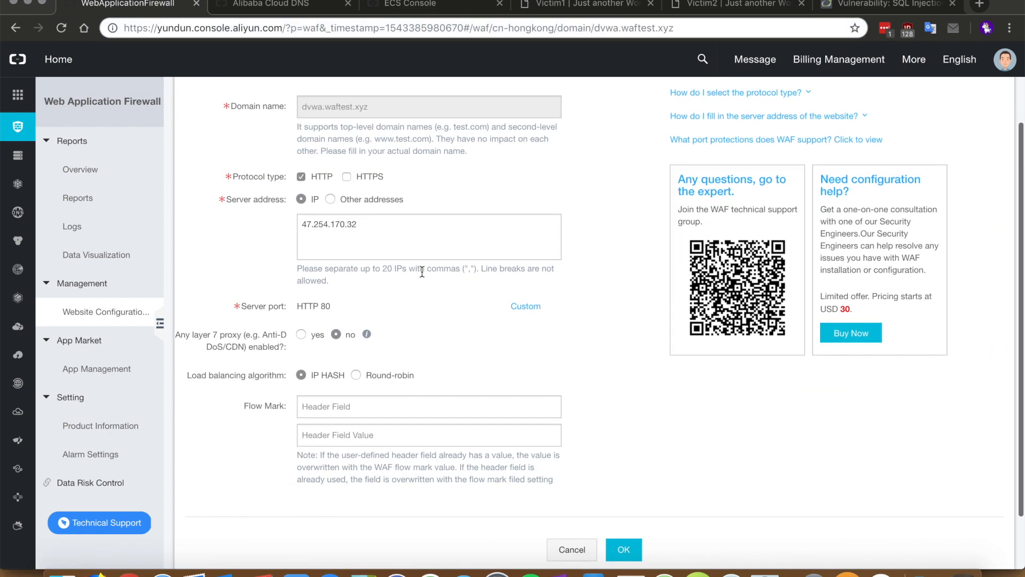
left_click(568, 548)
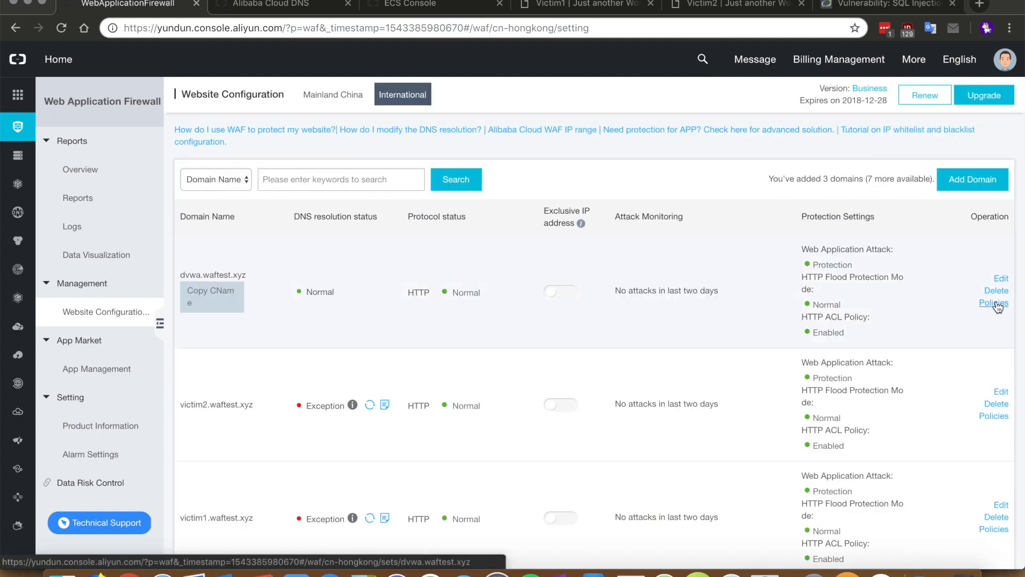
Open dvwa.waftest.xyz's protection policies and check the strictness levels, keeping Normal
left_click(994, 303)
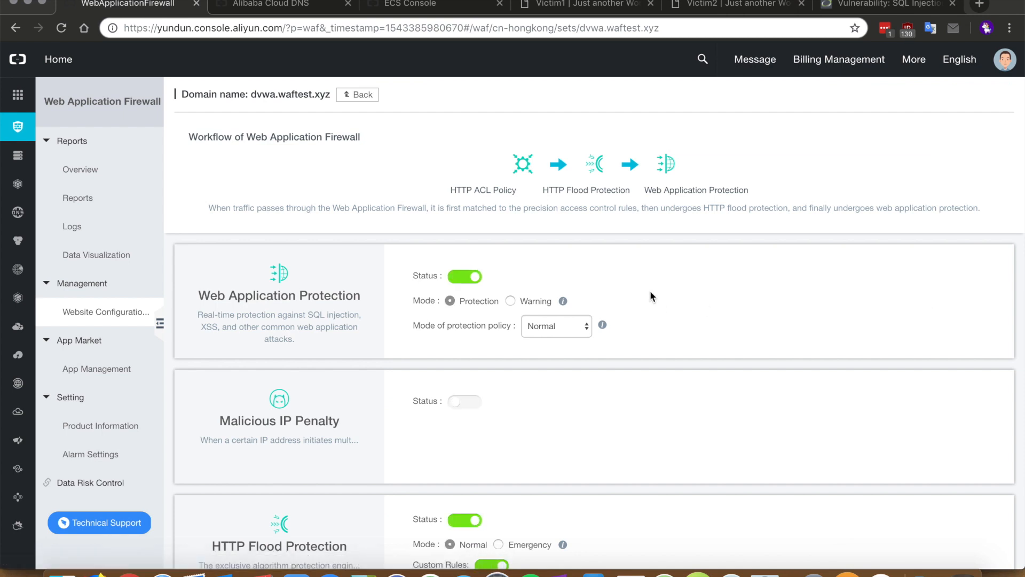
scroll(650, 297, "down", 1)
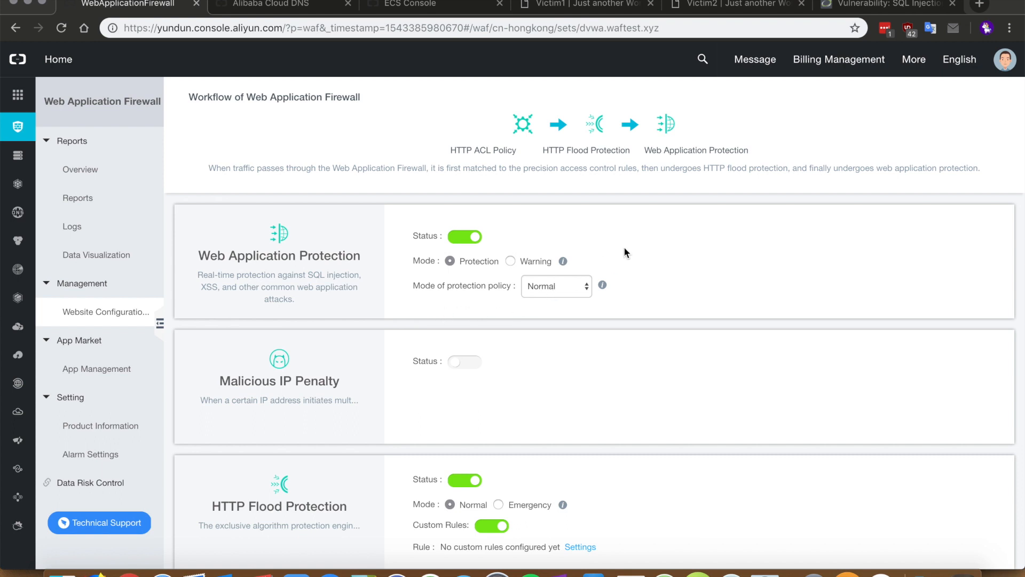
mouse_move(561, 262)
left_click(586, 291)
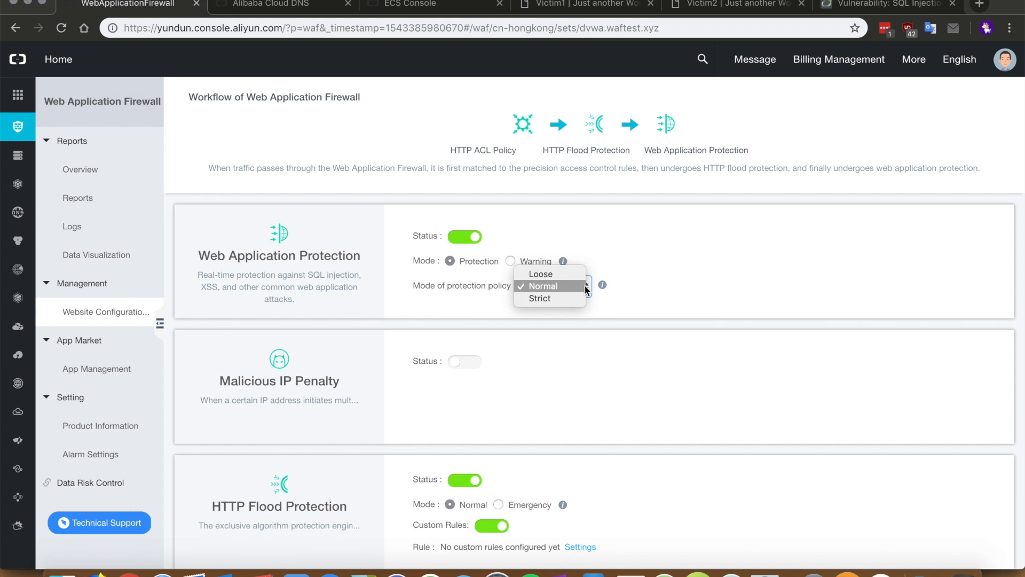
left_click(671, 263)
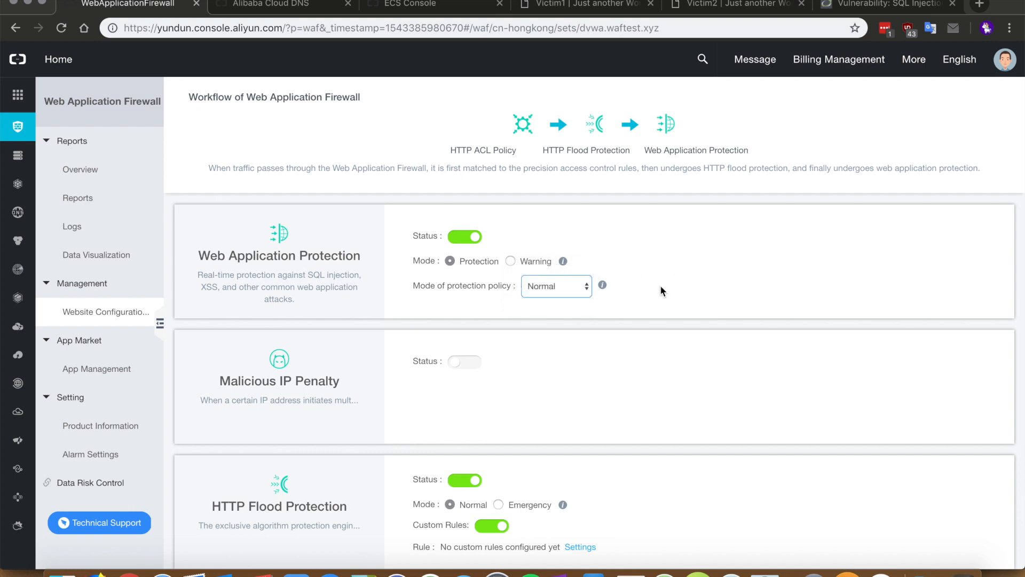
Turn on New Intelligent Protection Engine and Data Leakage Prevention, then return to Website Configuration
scroll(430, 266, "down", 3)
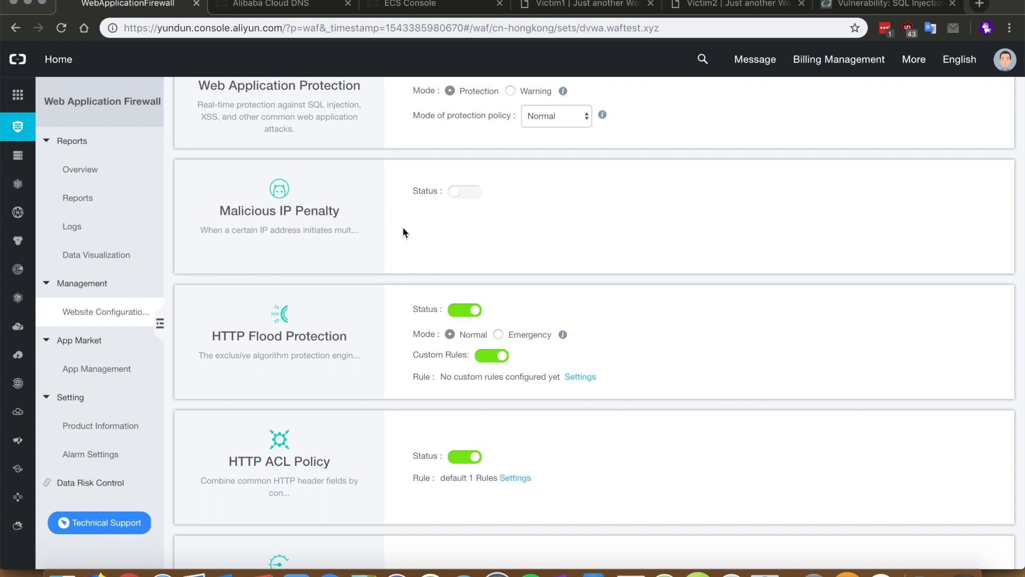
scroll(404, 229, "down", 1)
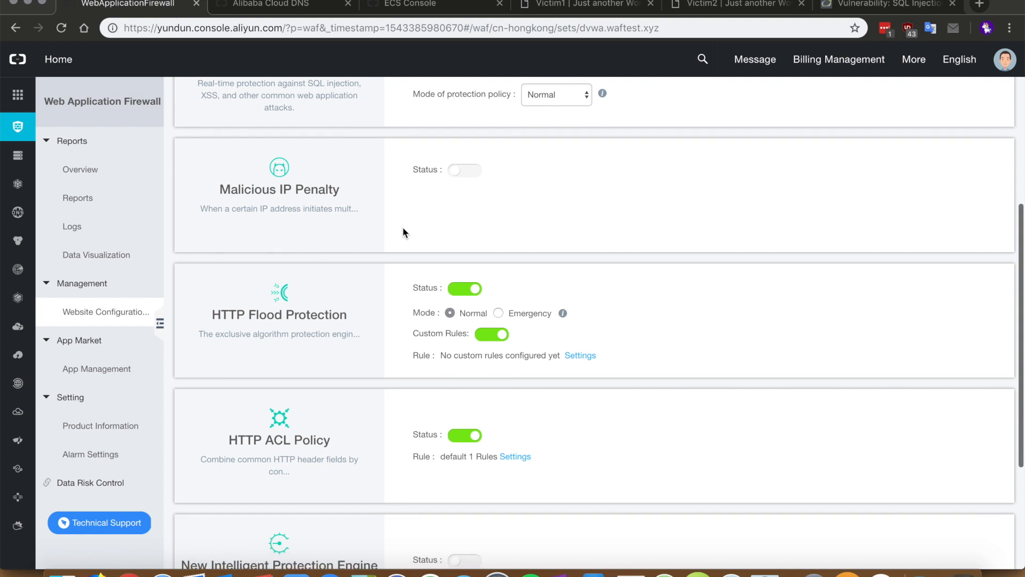
scroll(404, 232, "down", 3)
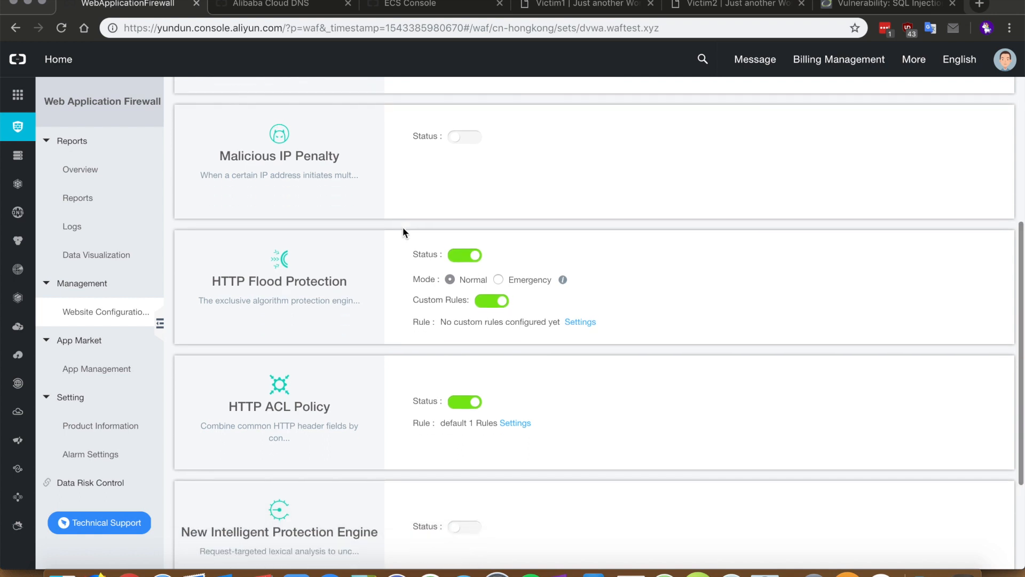
scroll(403, 231, "down", 4)
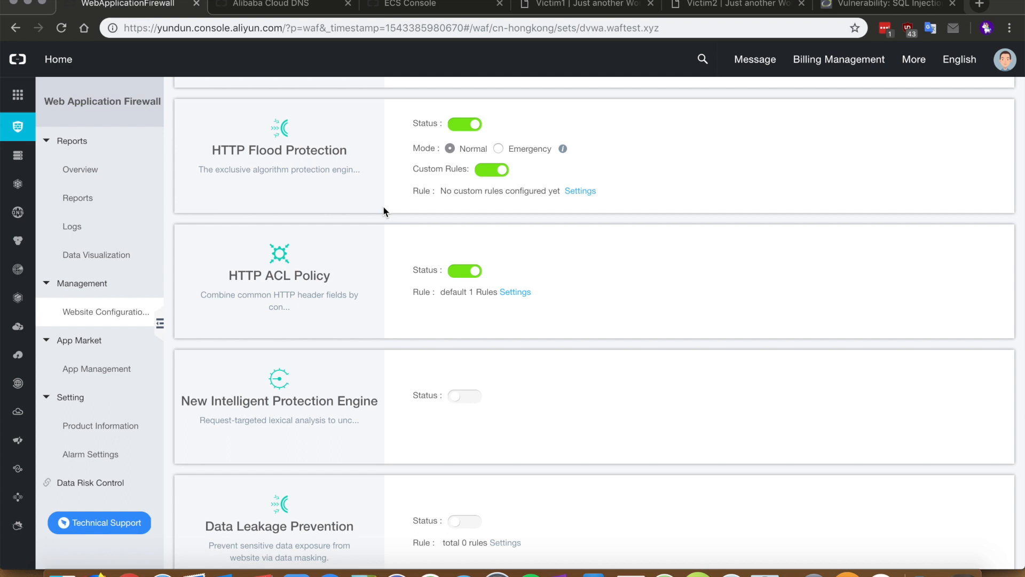
scroll(383, 209, "down", 1)
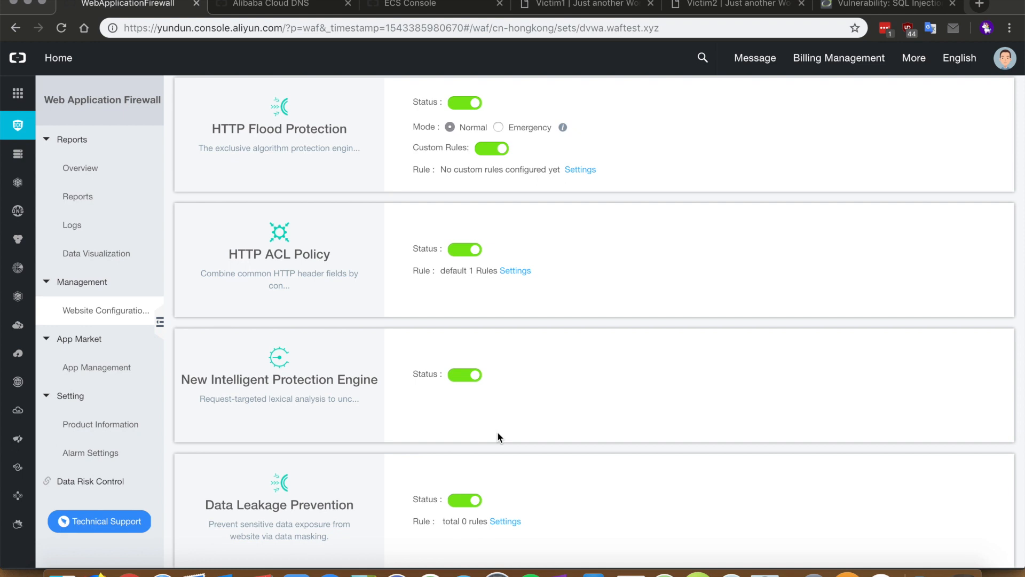
left_click(94, 314)
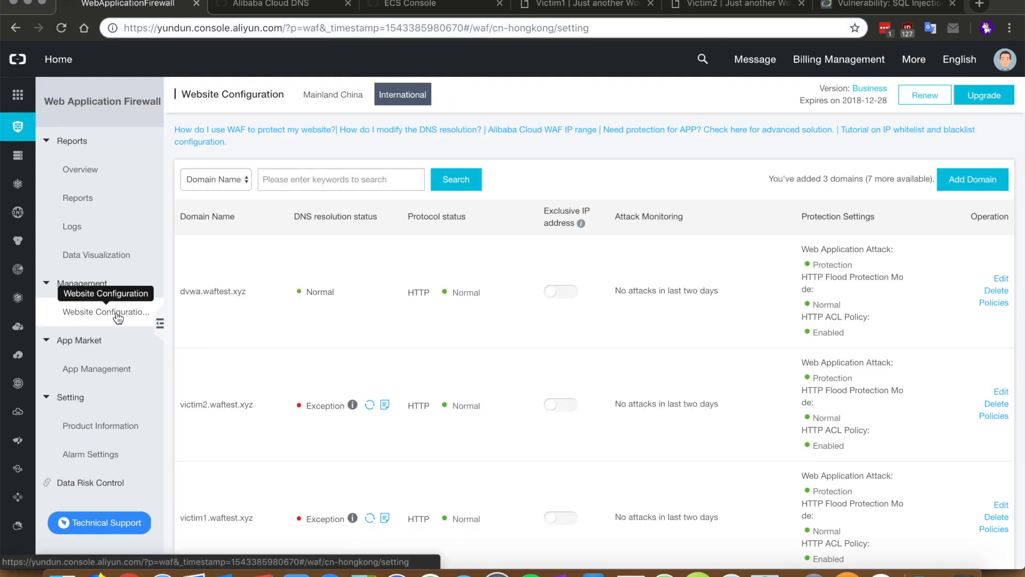
Open dvwa.waftest.xyz's HTTP ACL Policy, showing the default Bypass rule for all requests
mouse_move(325, 293)
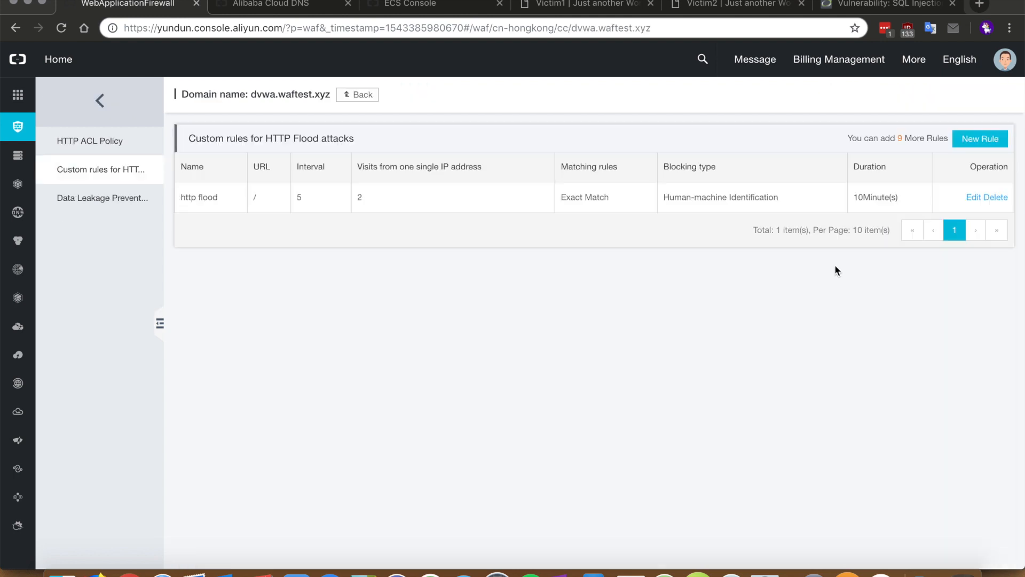
left_click(119, 151)
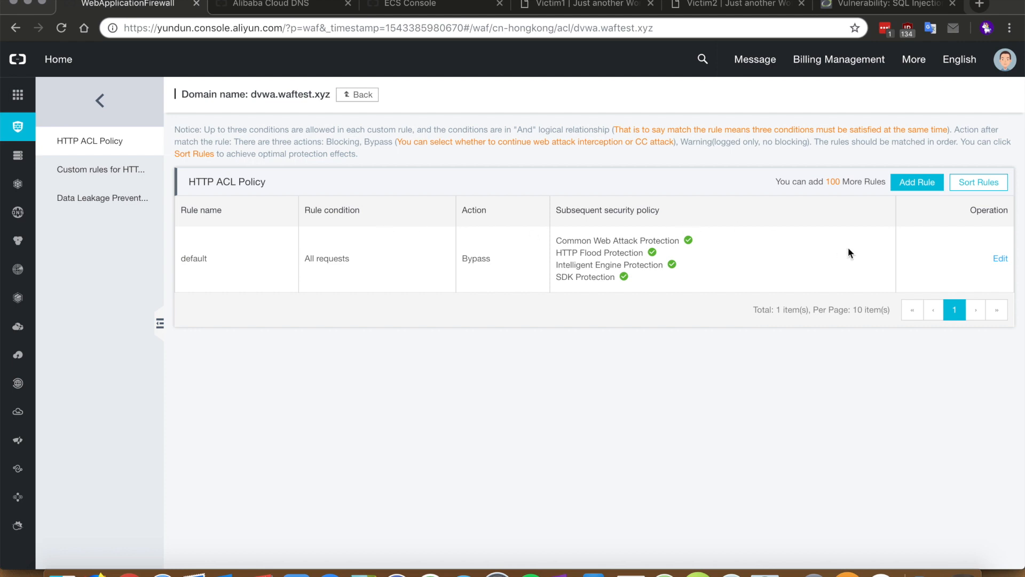
Create ACL rule test2 with an IP Has 95.223.236.0/24 condition
left_click(924, 184)
left_click(420, 198)
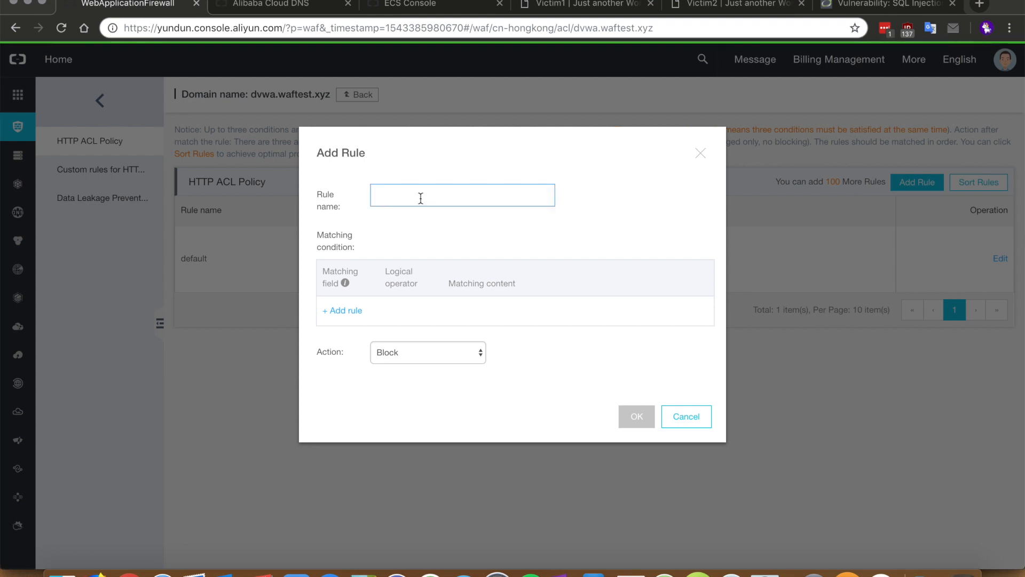
type("test")
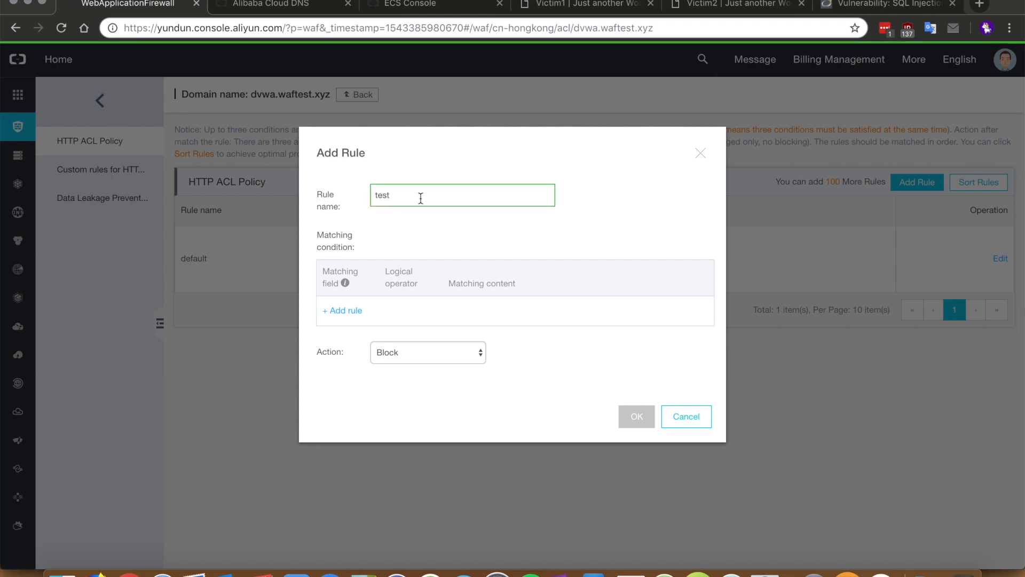
type("2")
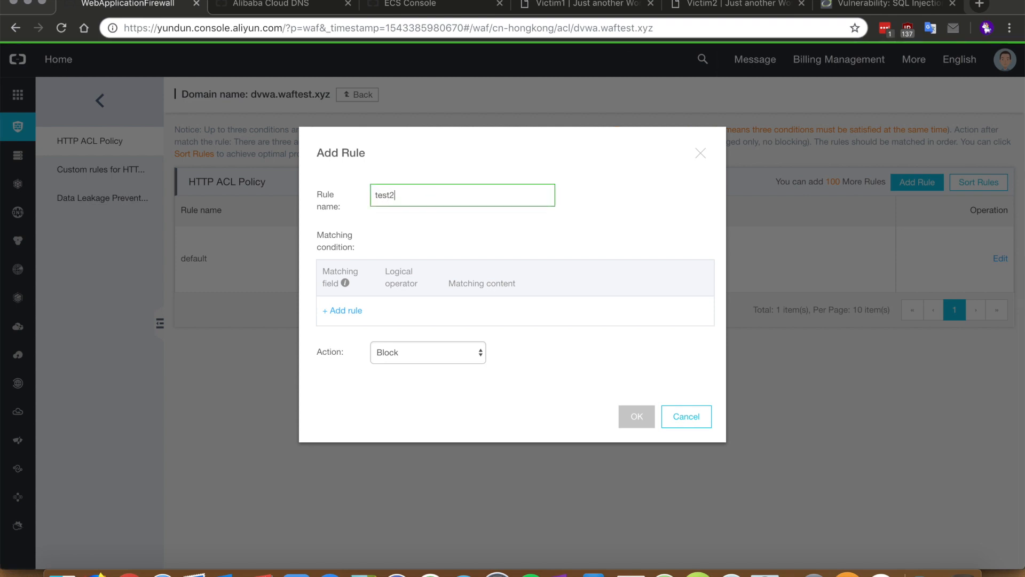
left_click(359, 316)
left_click(379, 315)
left_click(332, 300)
left_click(535, 315)
type("95.223.236.74")
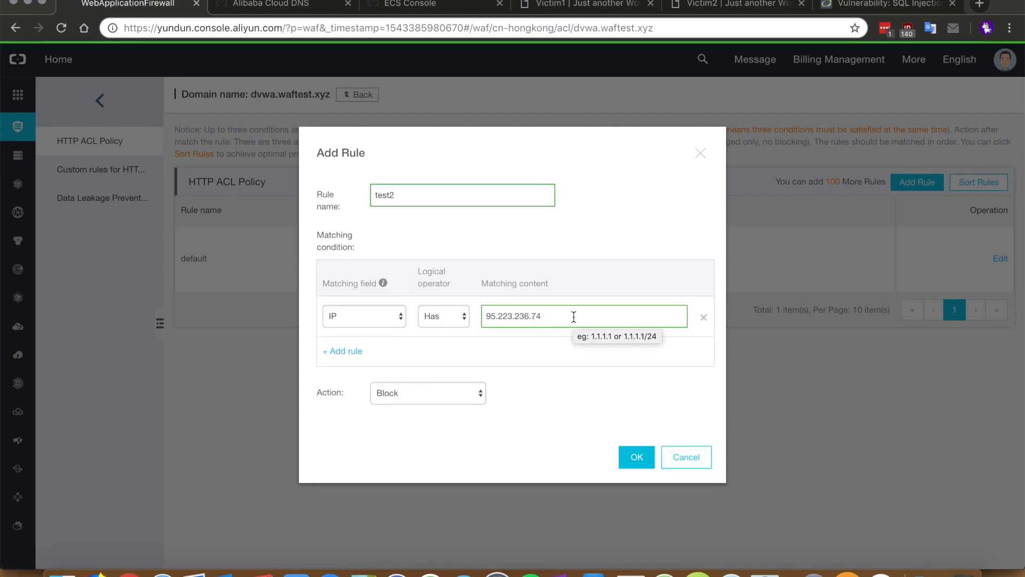
key("BackSpace")
key("BackSpace")
type("0/24")
Add a User-Agent Includes Chrome condition, save test2 as a Block rule, and close the flood editor
left_click(346, 351)
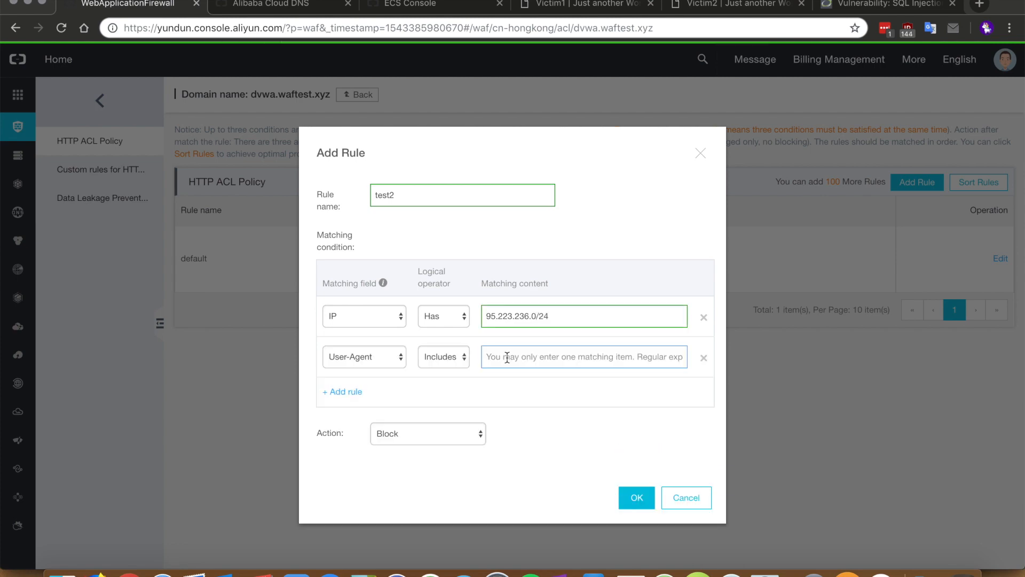
type("Chrome")
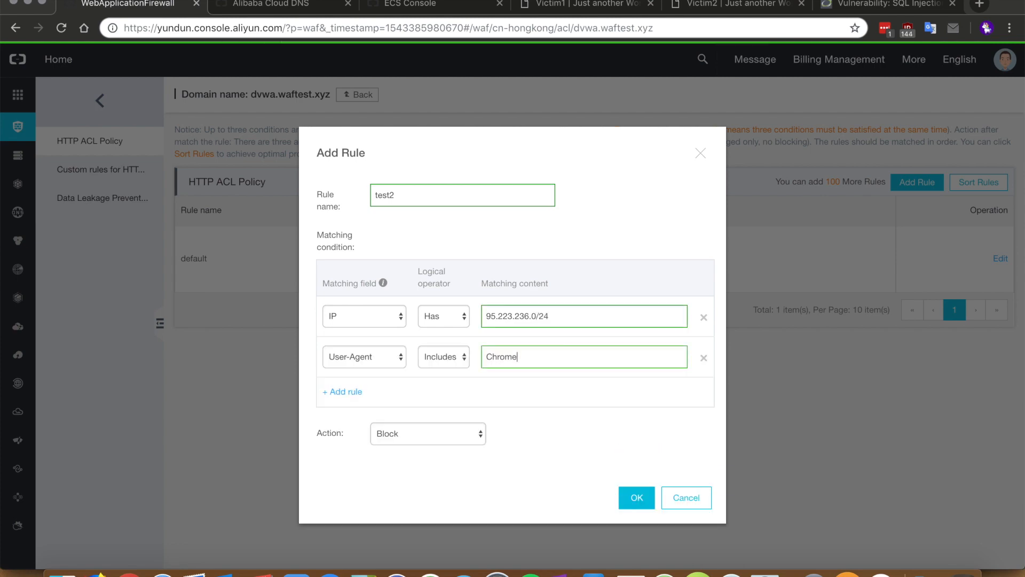
left_click(622, 496)
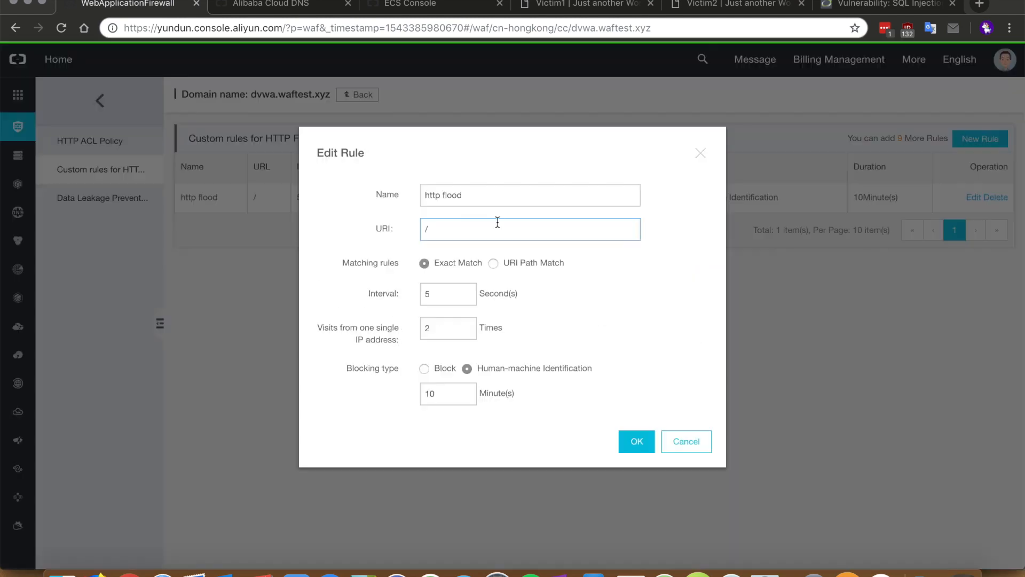
left_click(678, 443)
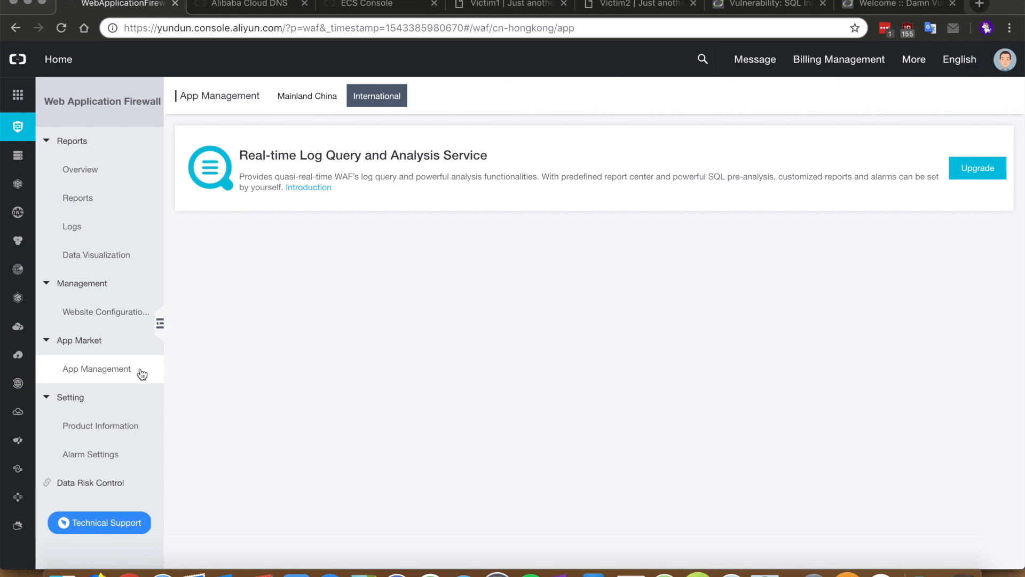
Review Product Information and Alarm Settings, then show the Overview charts in Real-time
left_click(107, 426)
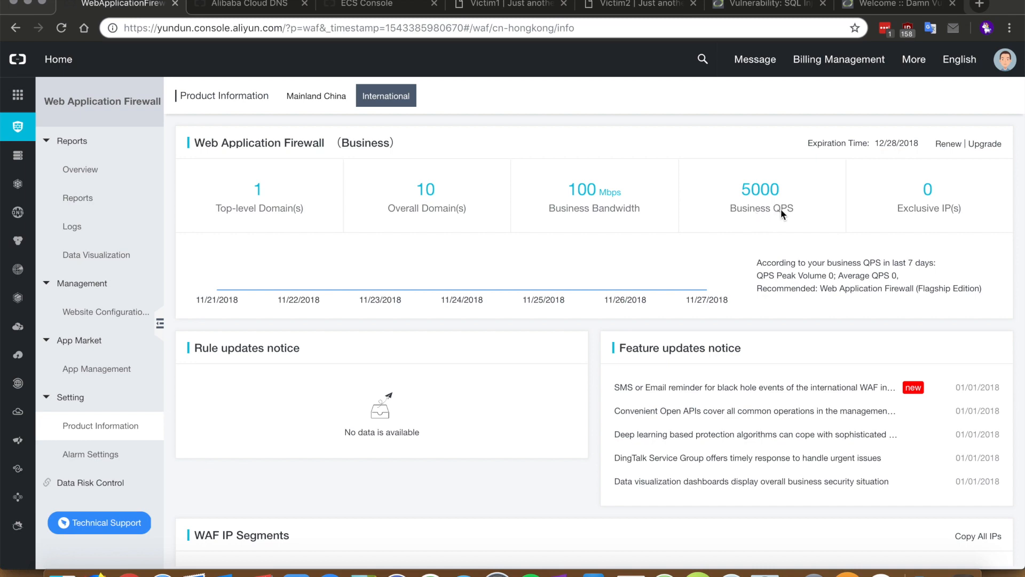
scroll(781, 208, "down", 2)
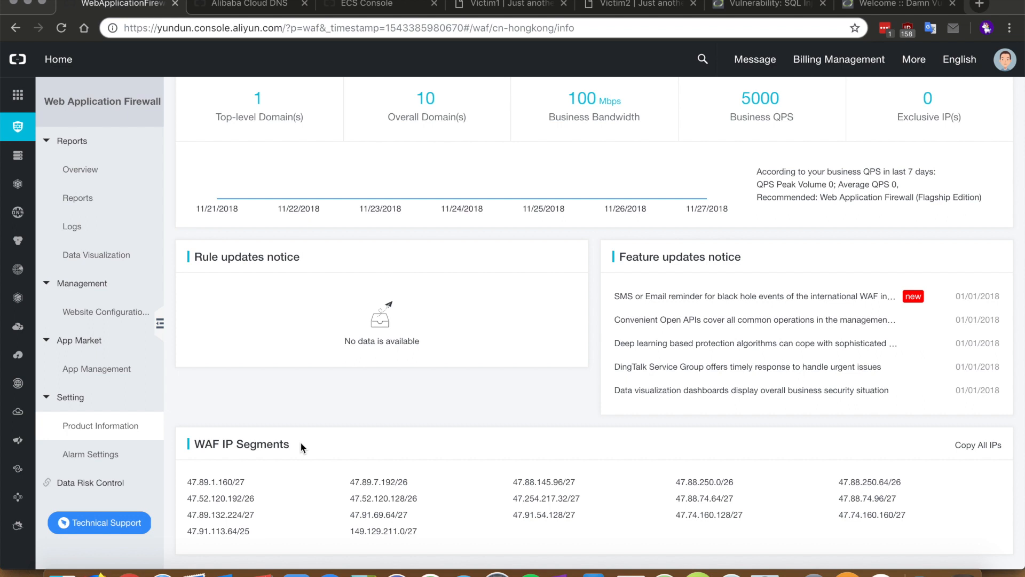
left_click(100, 458)
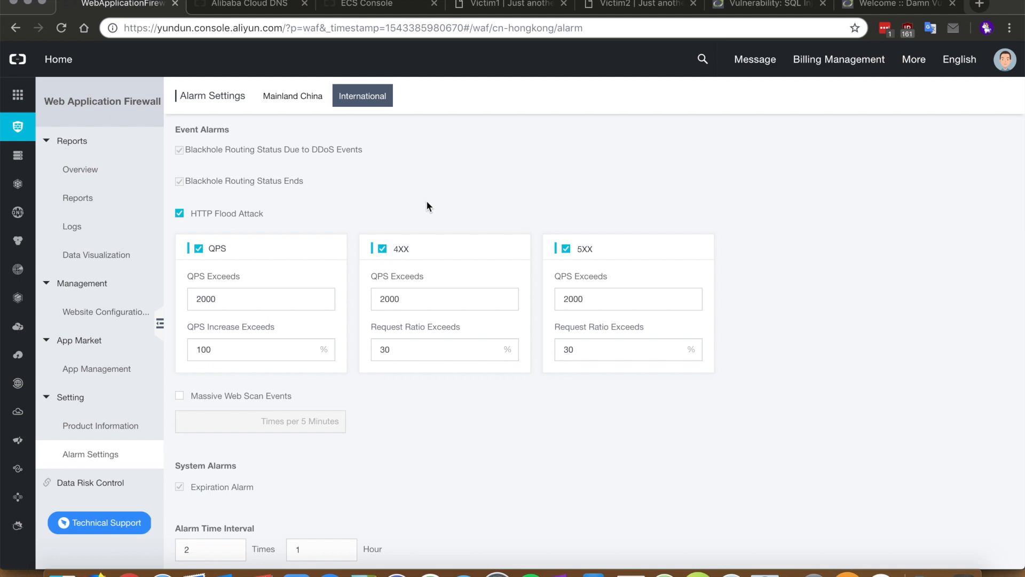
scroll(427, 202, "down", 3)
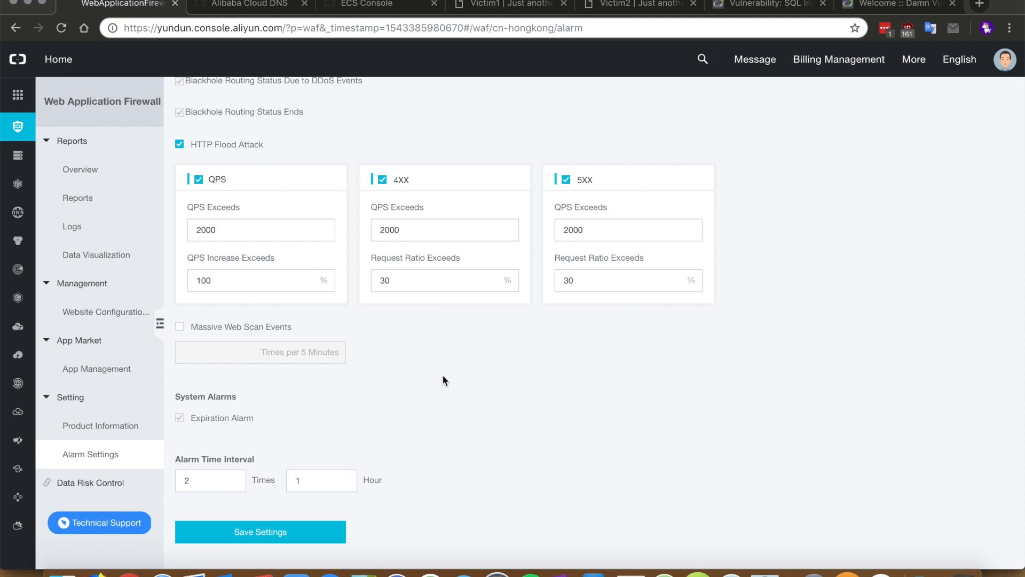
left_click(106, 177)
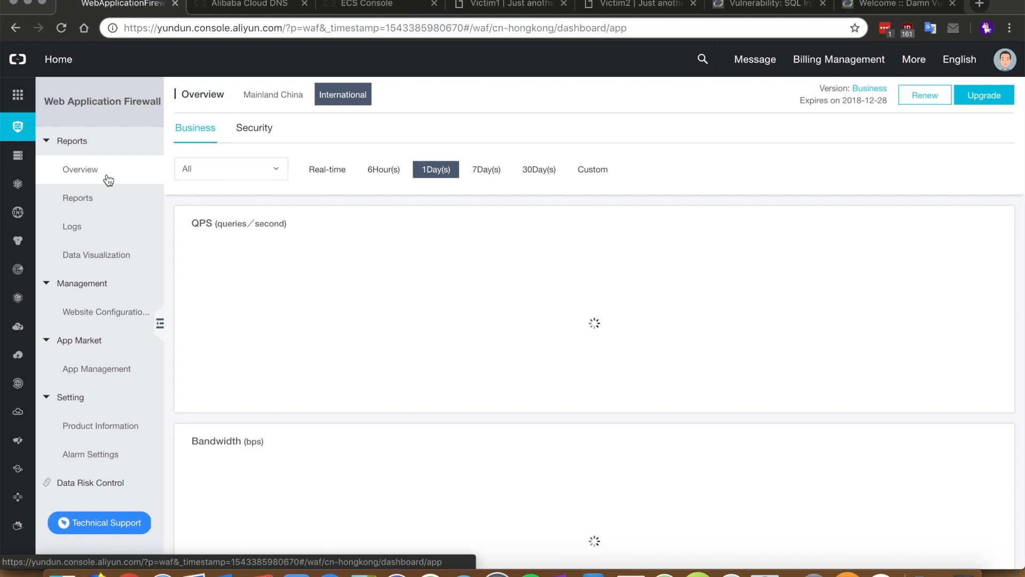
left_click(331, 175)
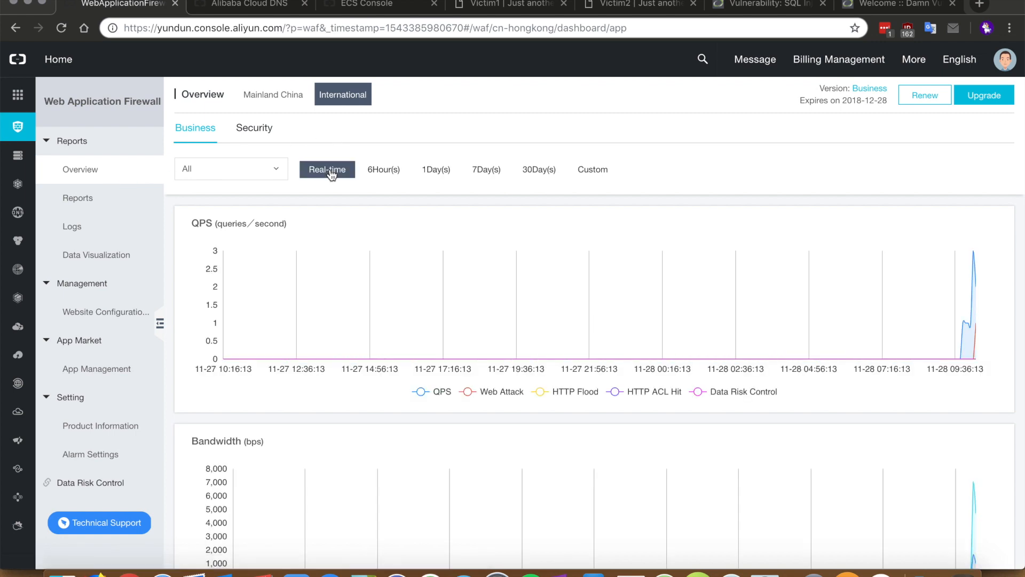
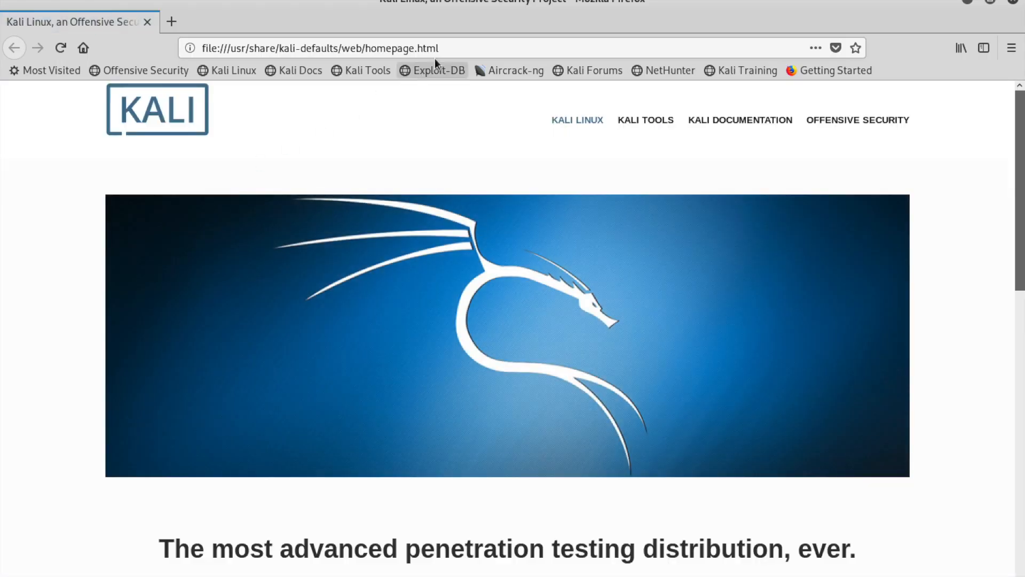
left_click(454, 47)
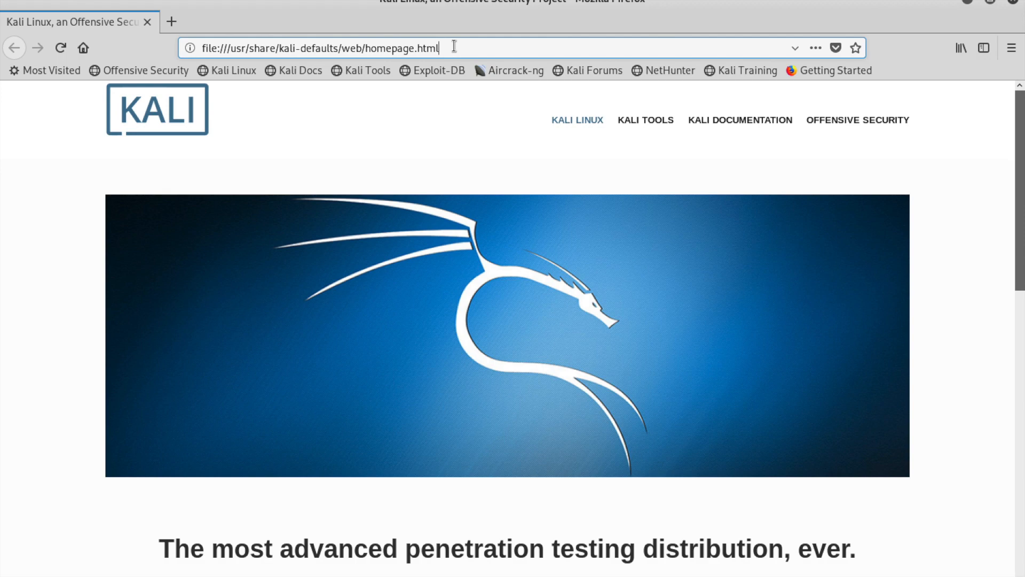
left_click_drag(454, 47, 201, 11)
type("http")
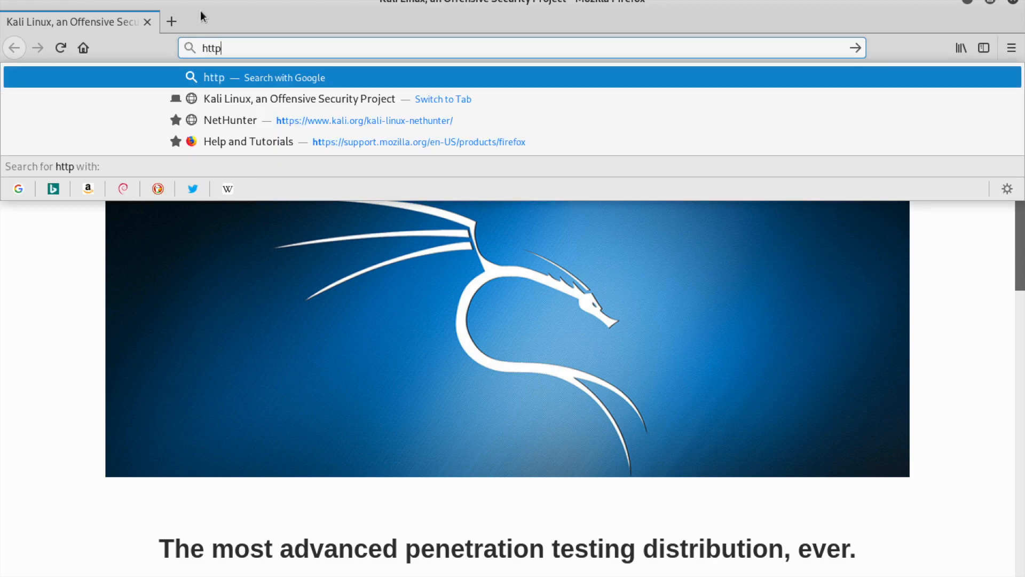
type("://dv")
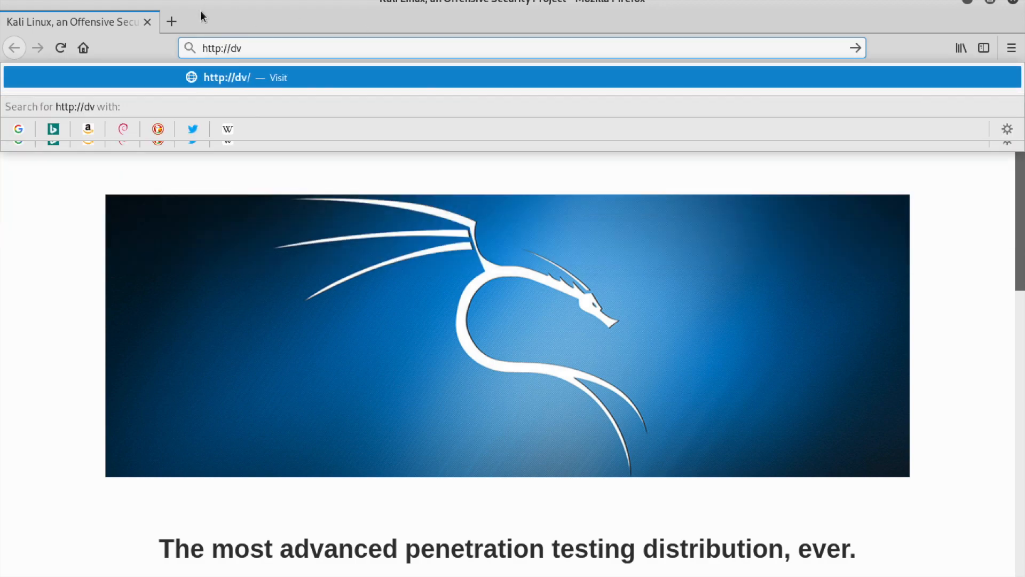
type("wa.wa")
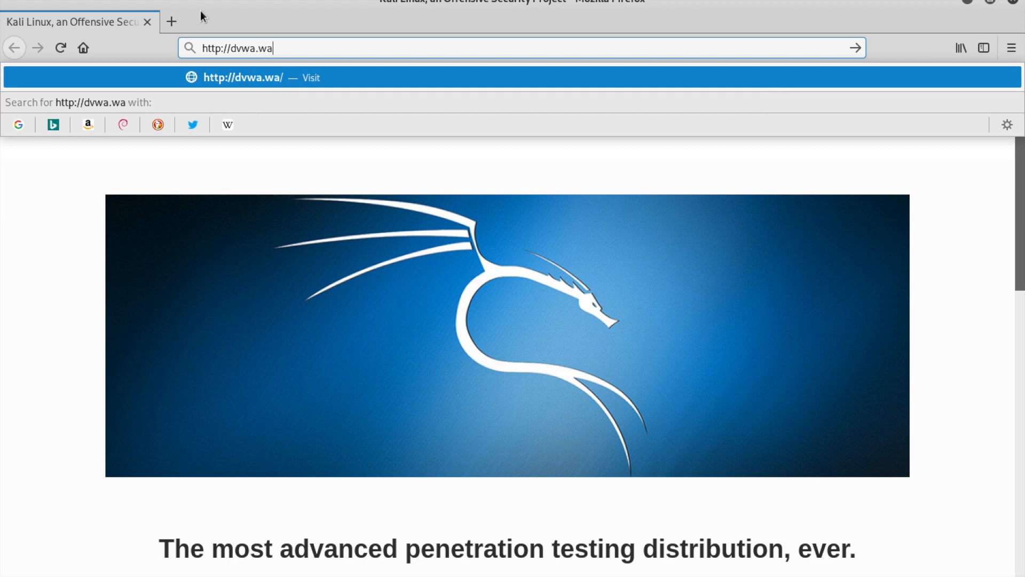
type("ftest.xyz")
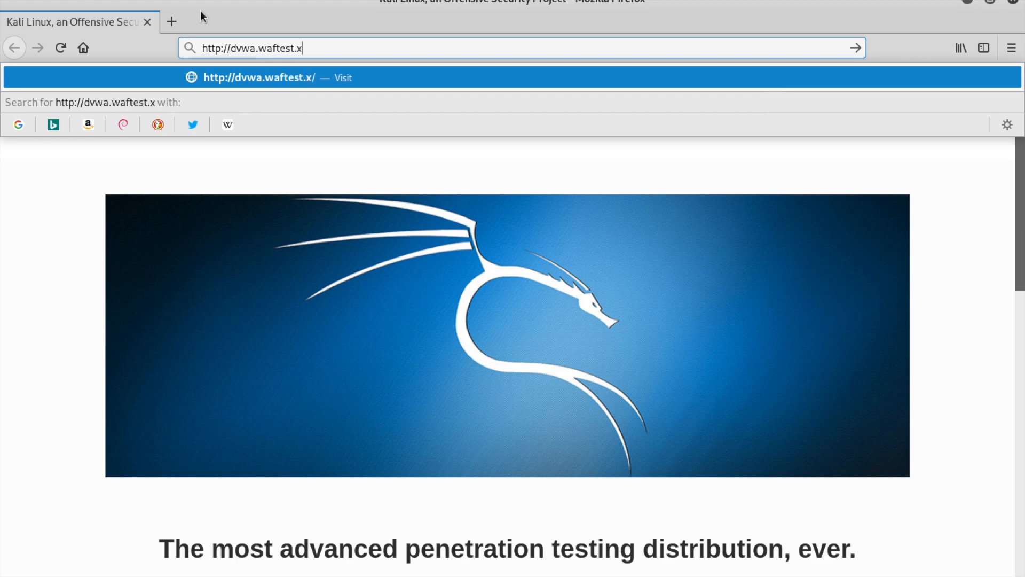
key("Return")
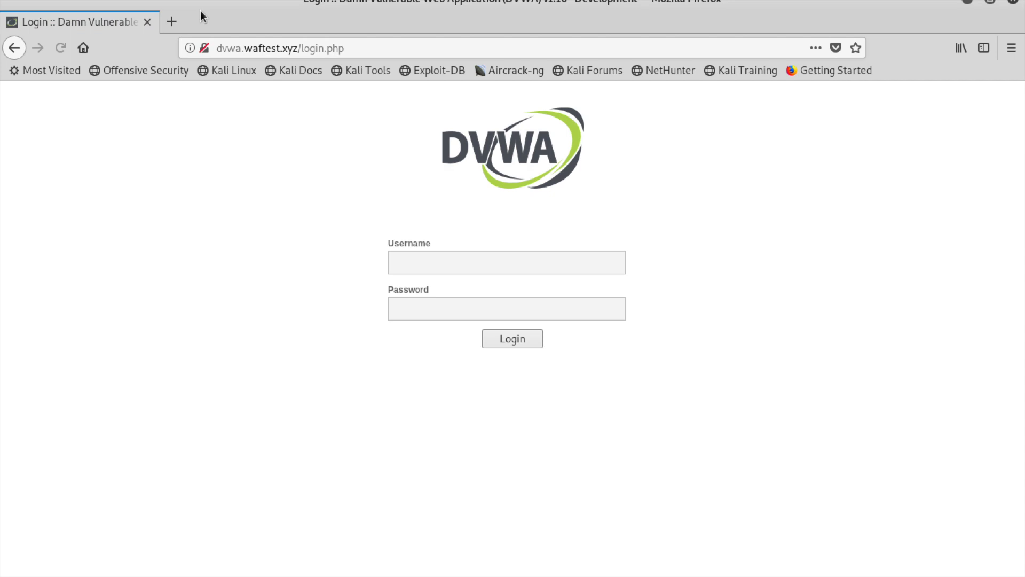
Log in to DVWA with the account's username and password, declining Firefox's offer to save the login
left_click(419, 260)
type("admin")
key("Tab")
type("pass")
key("BackSpace")
key("BackSpace")
key("BackSpace")
key("BackSpace")
type("password")
key("Return")
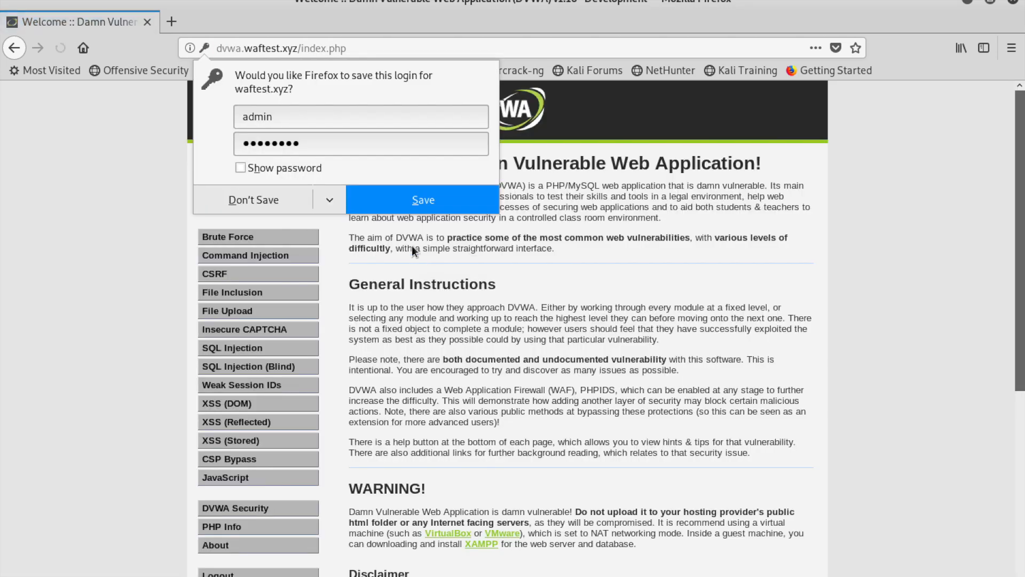
left_click(277, 203)
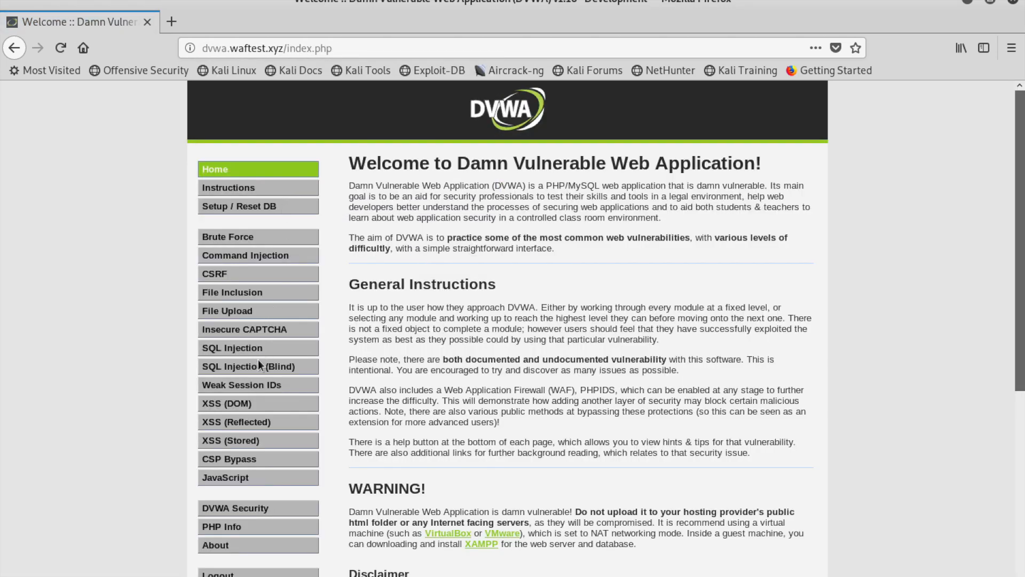
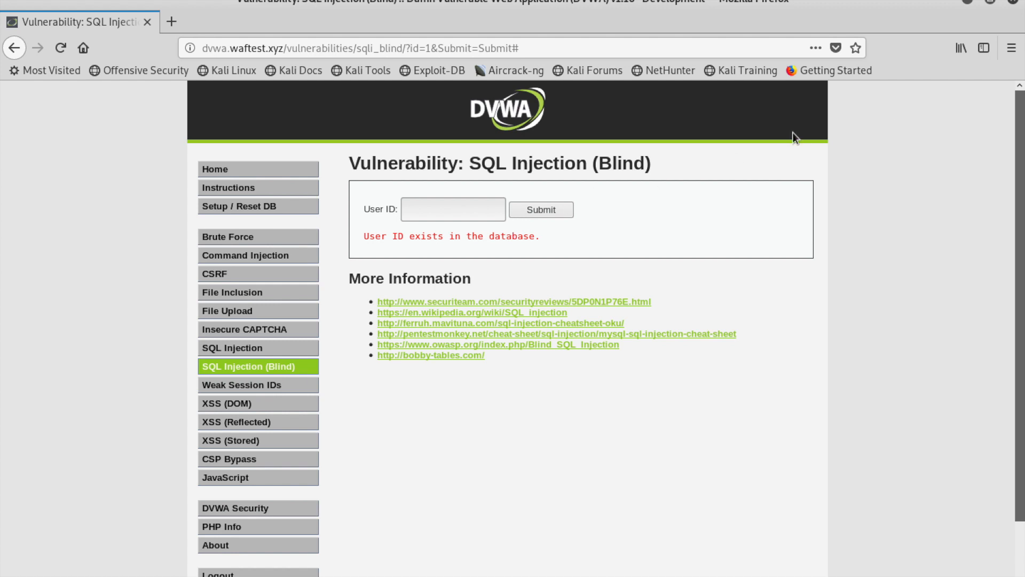
Open the Storage Inspector from the Firefox menu's Web Developer tools to view dvwa.waftest.xyz cookies
left_click(1010, 51)
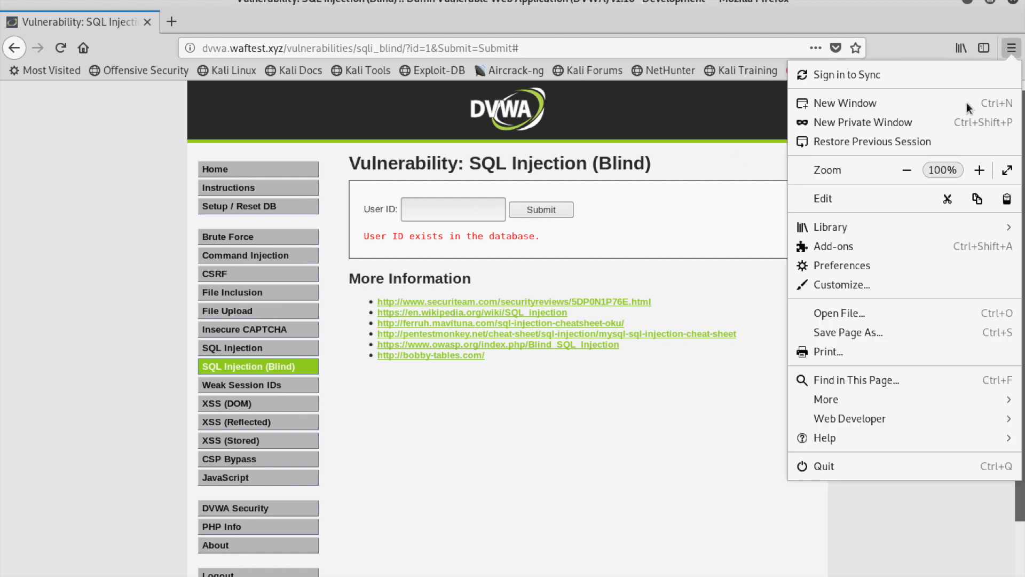
left_click(860, 415)
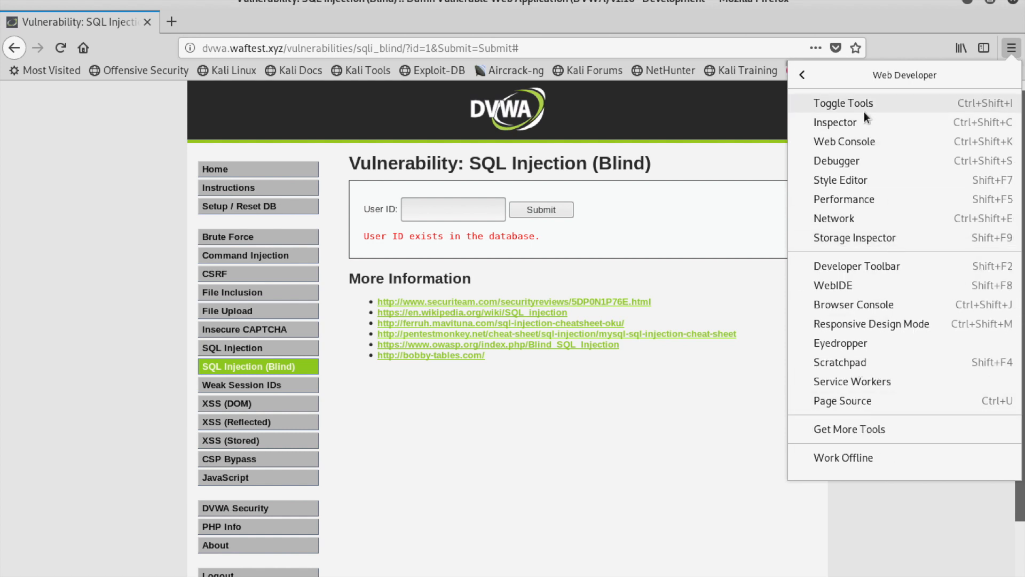
left_click(851, 236)
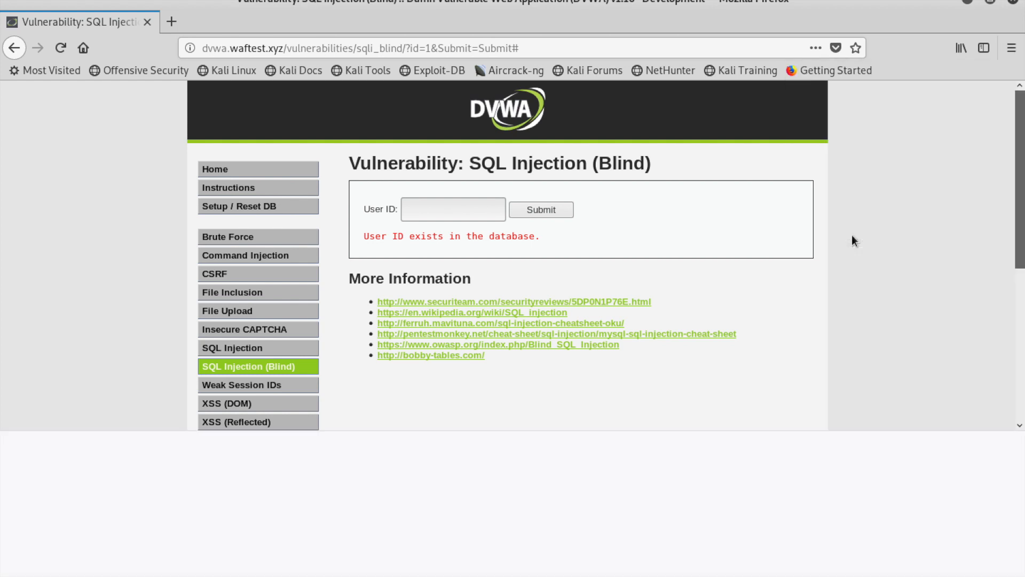
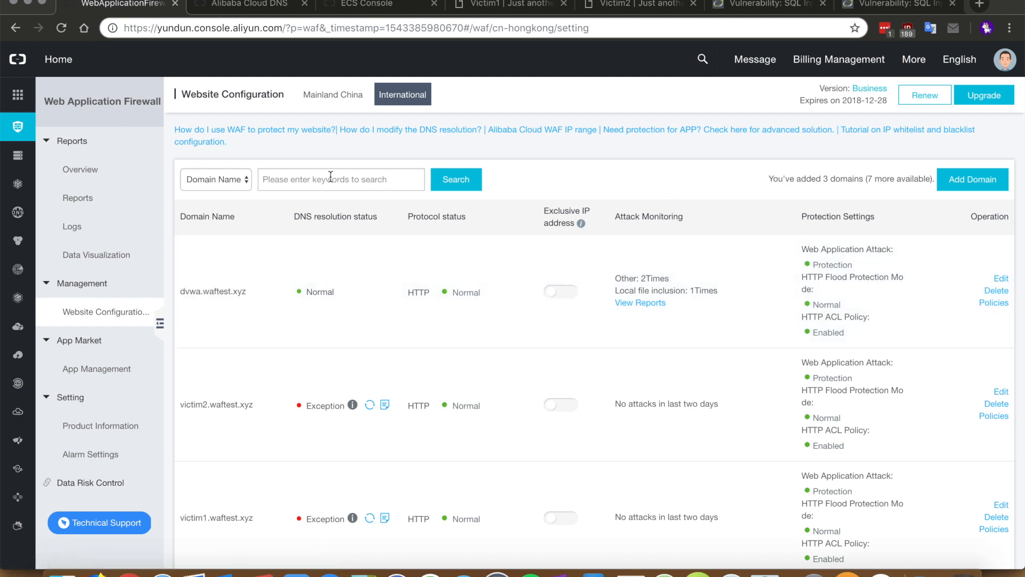
Open the attack reports for dvwa.waftest.xyz from its row in the domain list
left_click(206, 178)
left_click(598, 191)
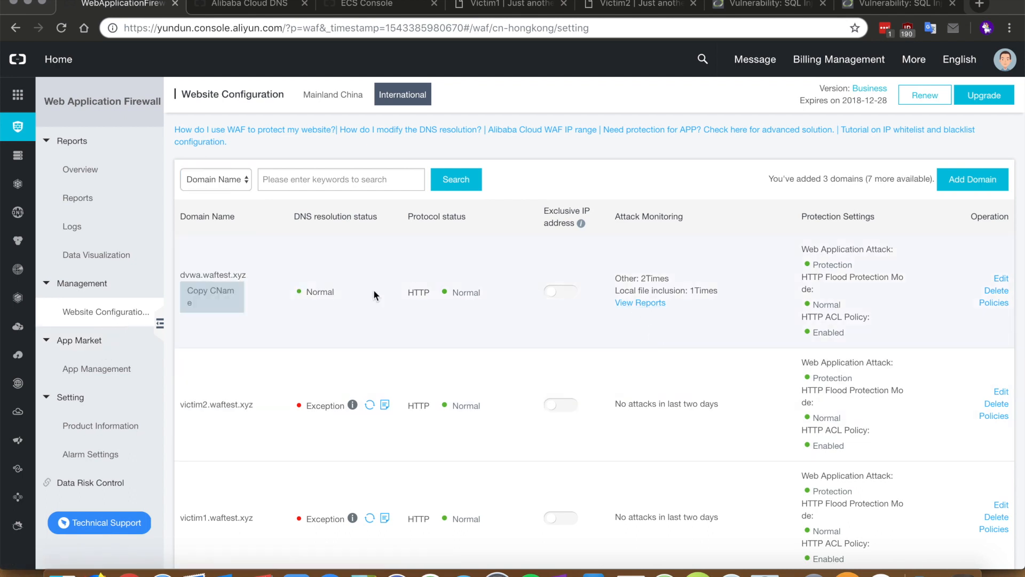
left_click(652, 303)
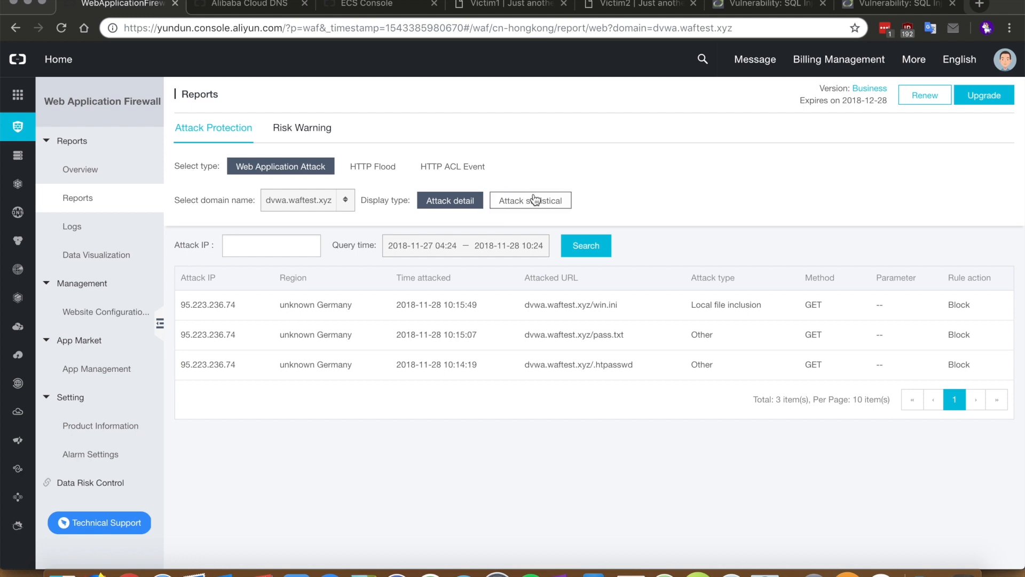
Show the HTTP Flood traffic report for Today and review the traffic chart
left_click(386, 167)
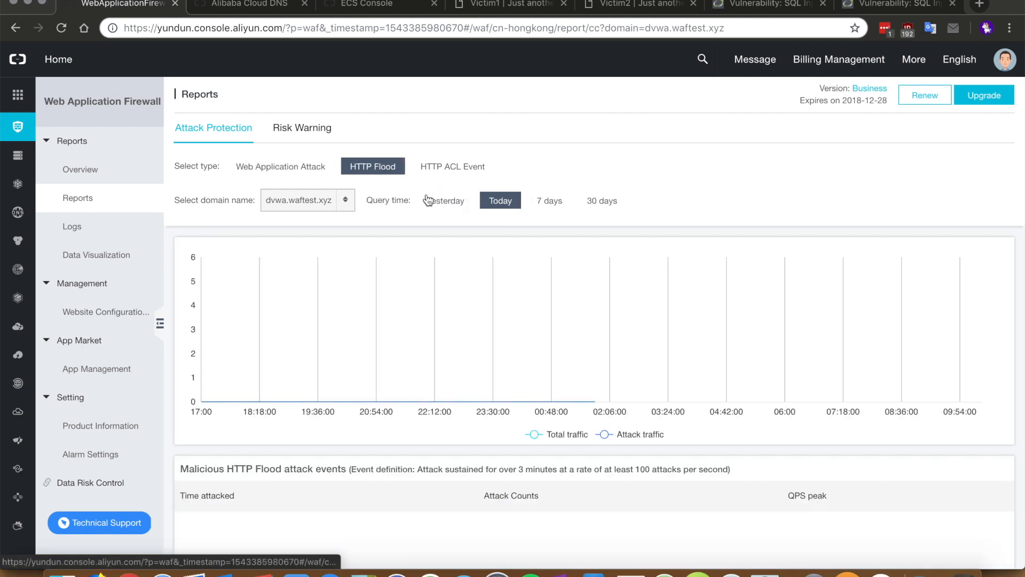
left_click(441, 202)
left_click(497, 202)
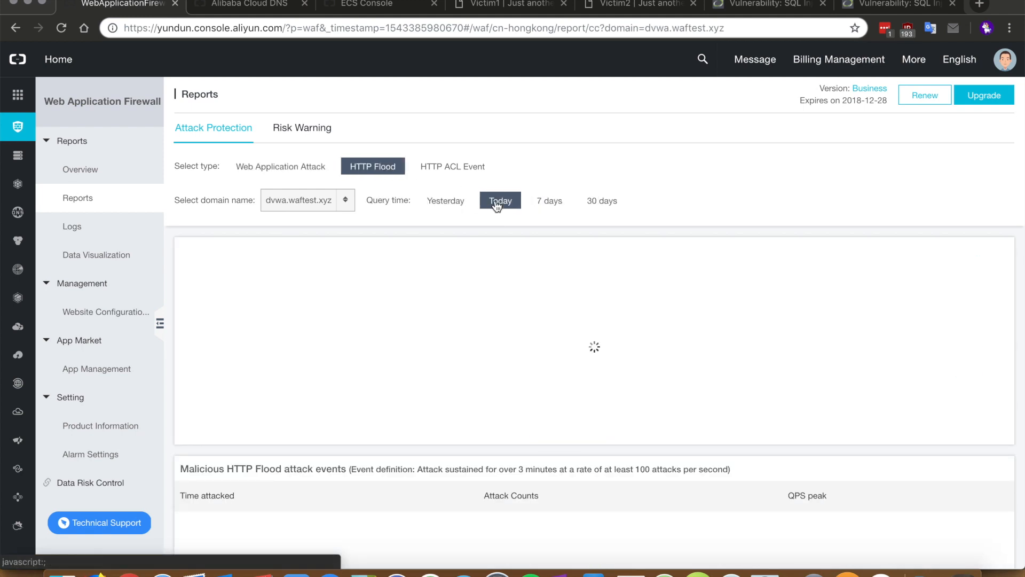
scroll(555, 321, "down", 3)
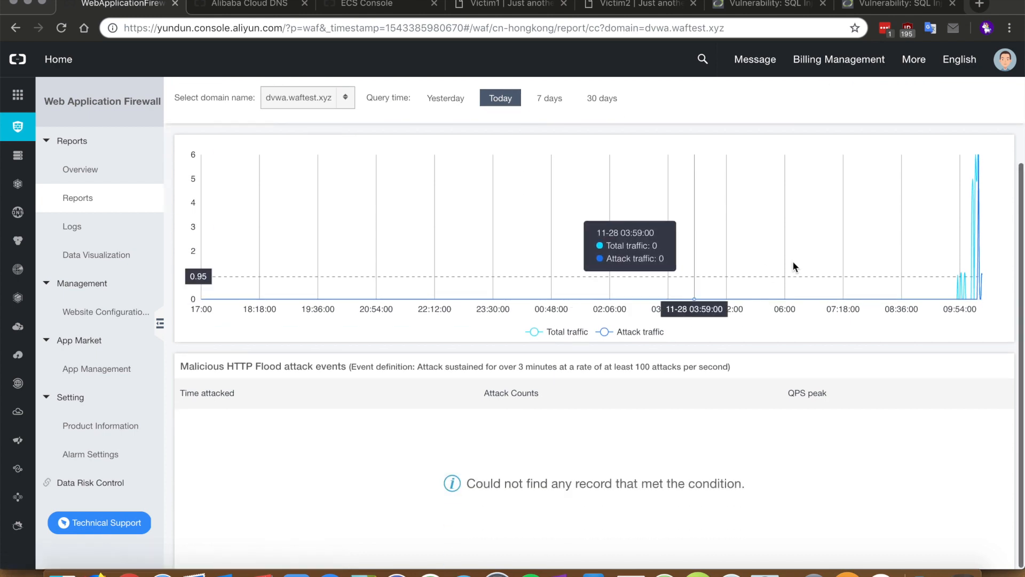
scroll(977, 232, "up", 2)
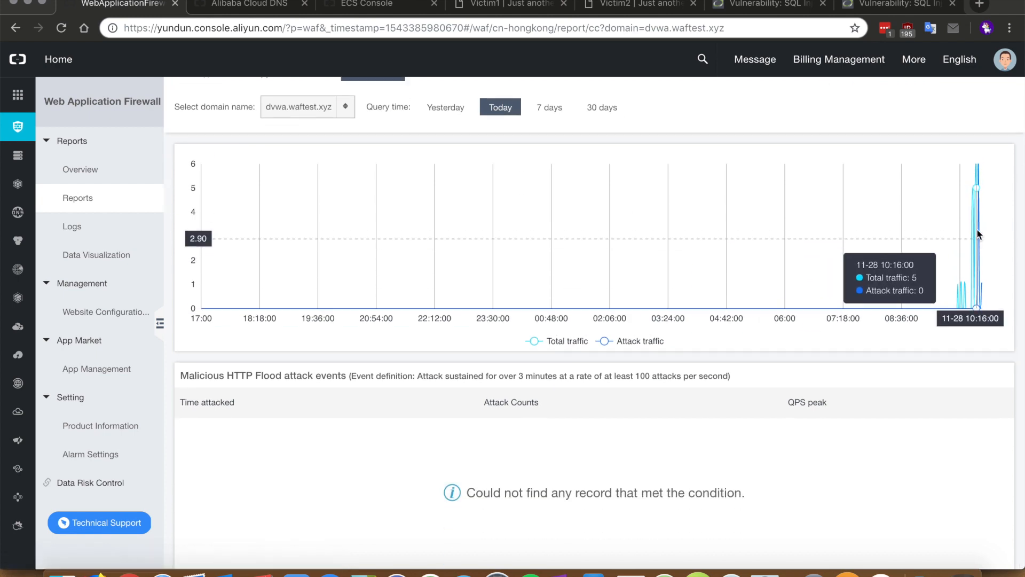
scroll(769, 201, "up", 1)
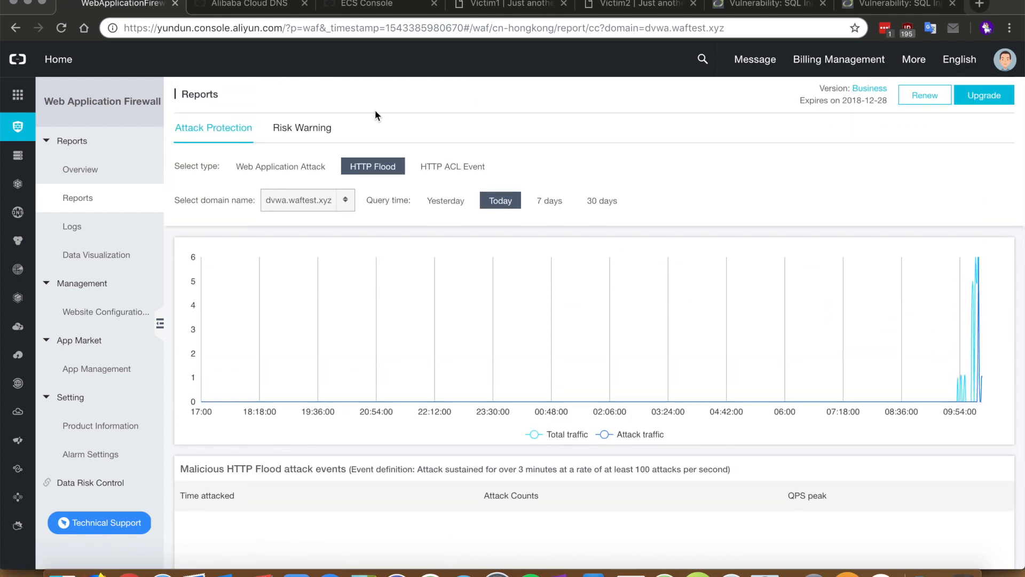
Switch the report to HTTP ACL events and scroll the one-day dashboard charts showing QPS and 404 responses
left_click(450, 170)
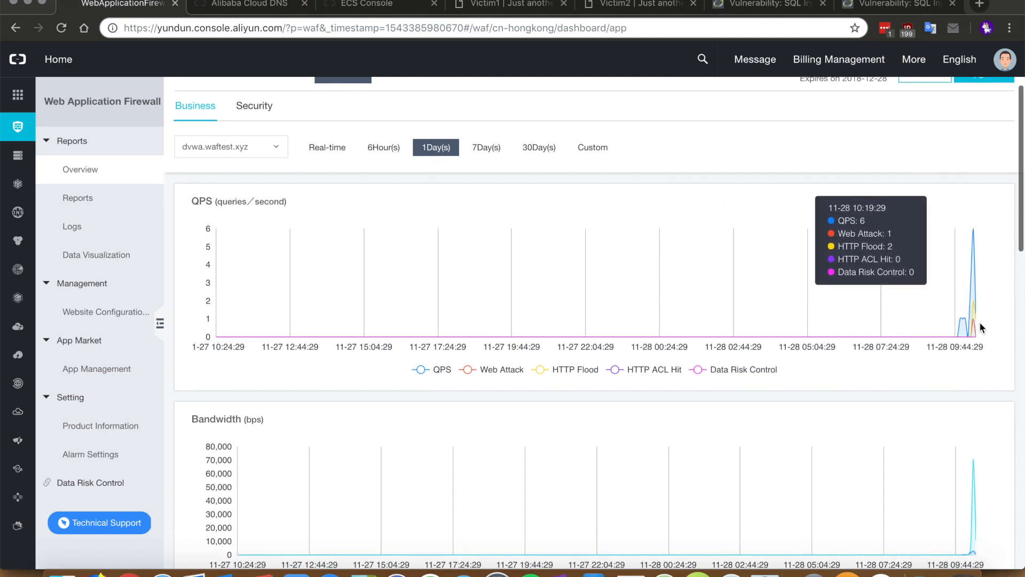
scroll(975, 325, "up", 1)
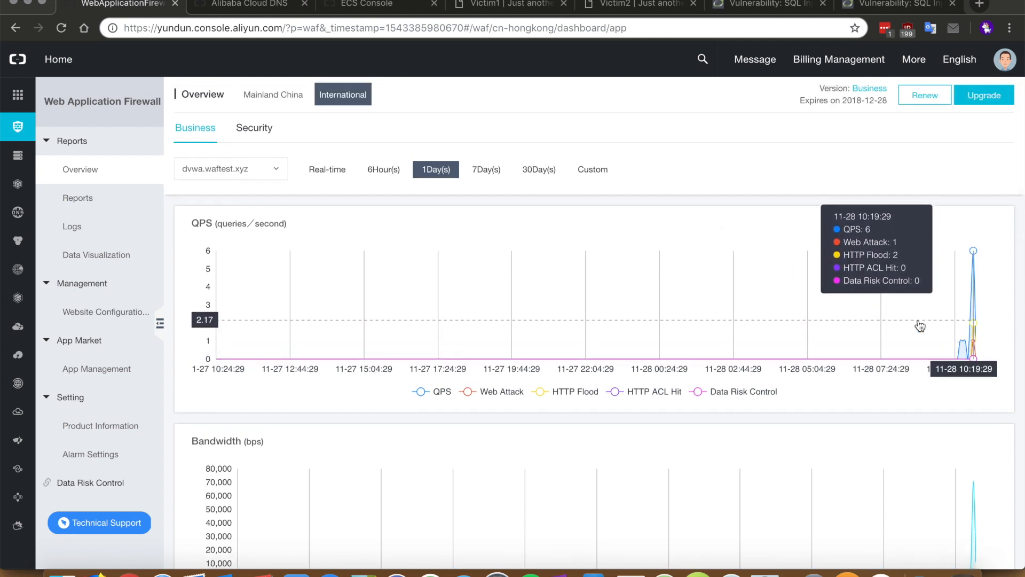
scroll(656, 372, "down", 8)
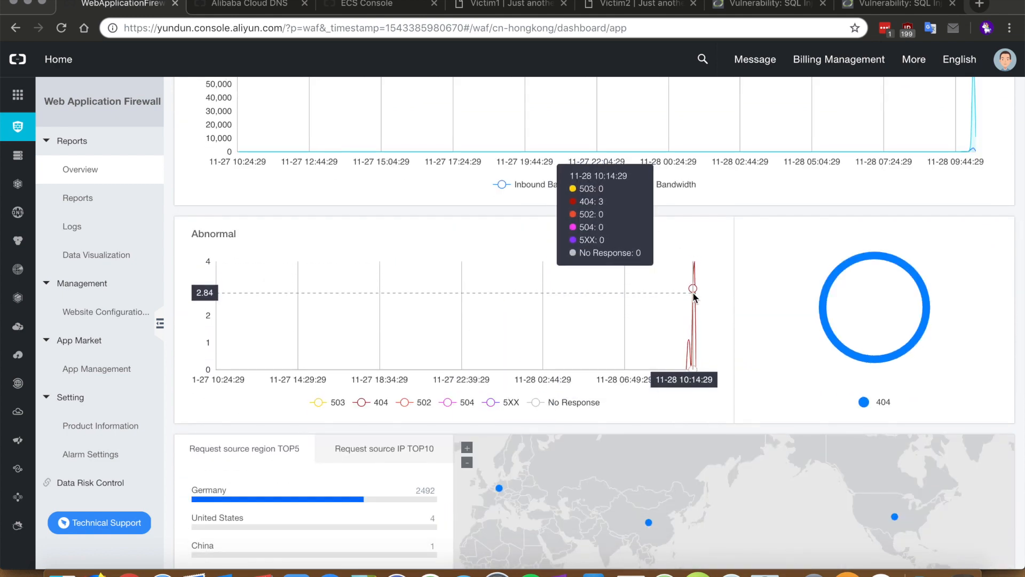
scroll(695, 297, "down", 10)
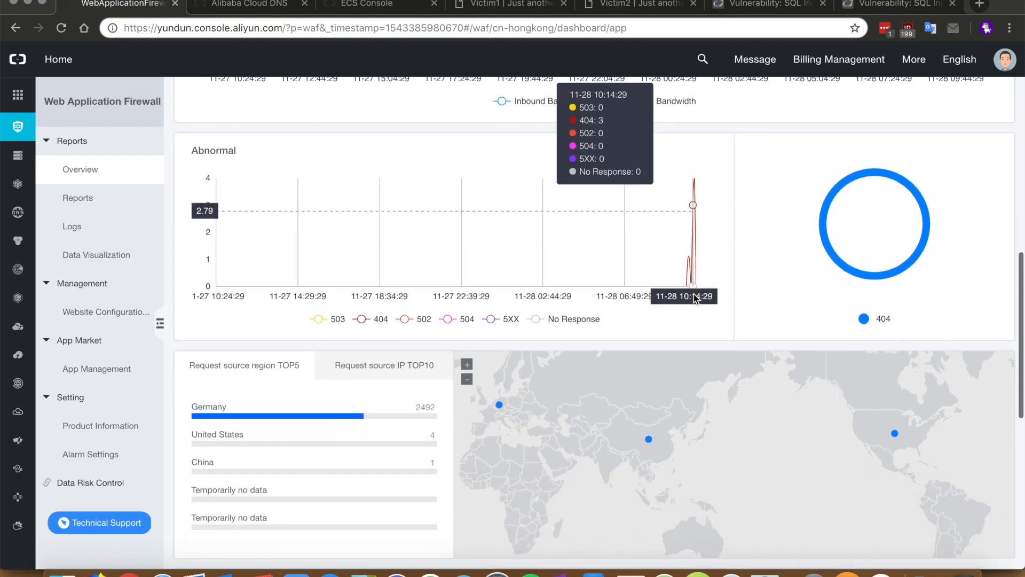
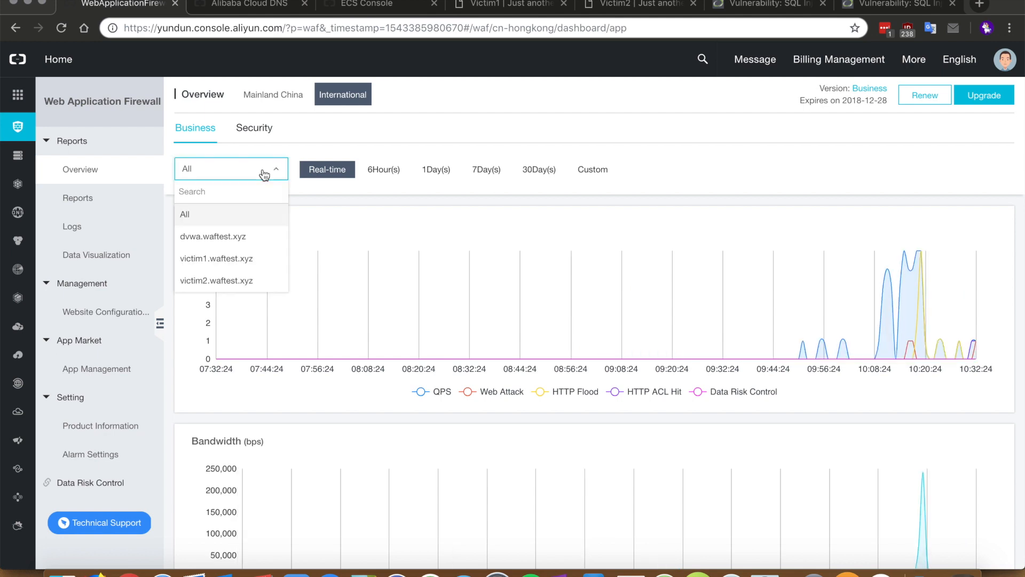
Filter the Overview dashboard to dvwa.waftest.xyz, review its charts, then move to Reports
left_click(232, 242)
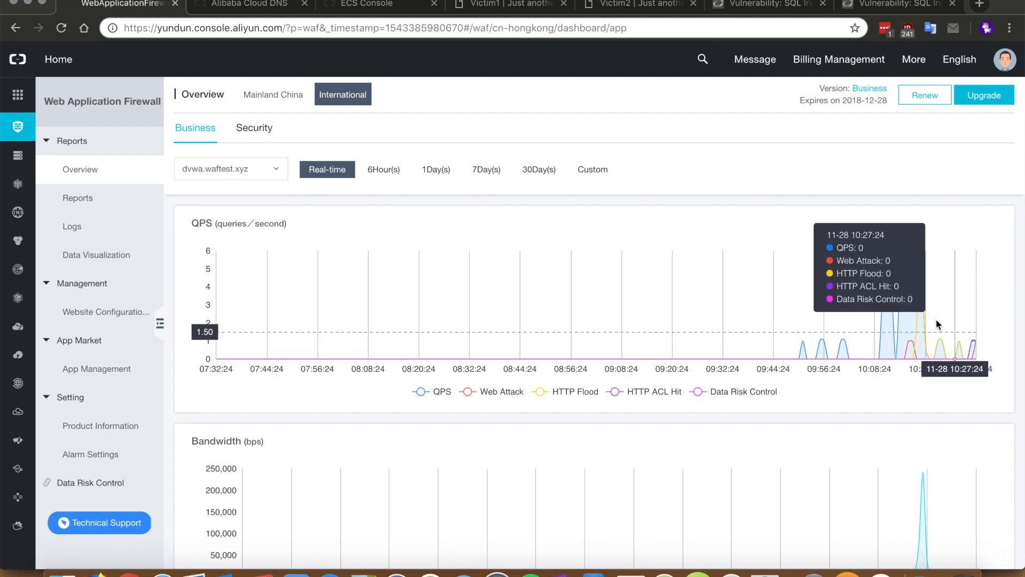
scroll(696, 347, "down", 4)
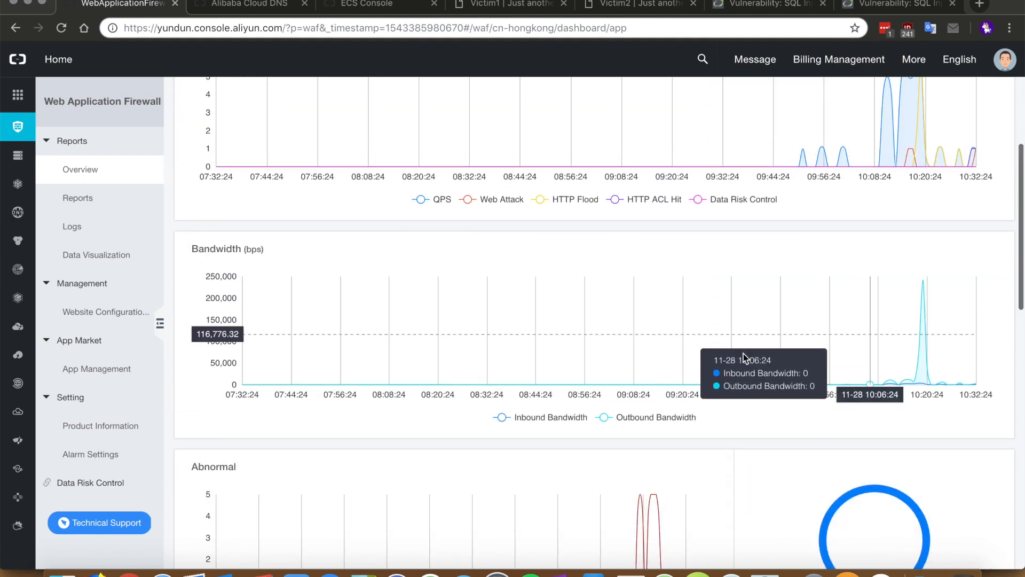
scroll(698, 346, "down", 15)
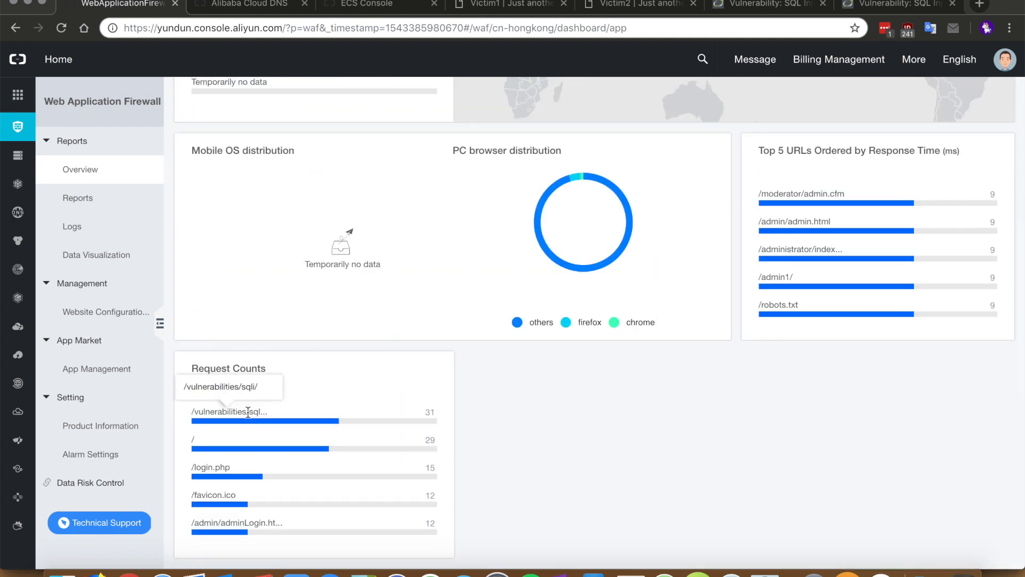
scroll(247, 411, "up", 20)
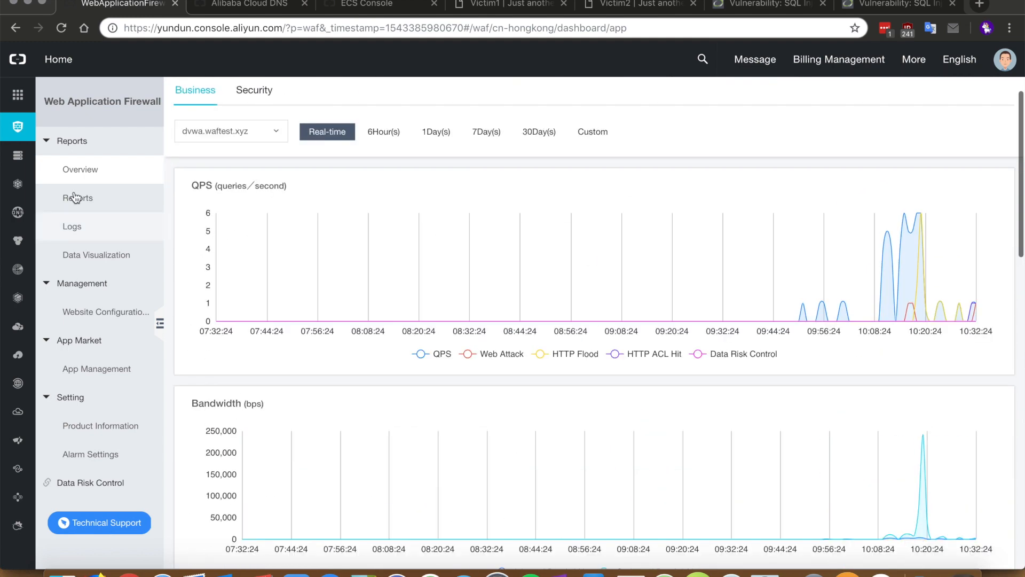
left_click(76, 198)
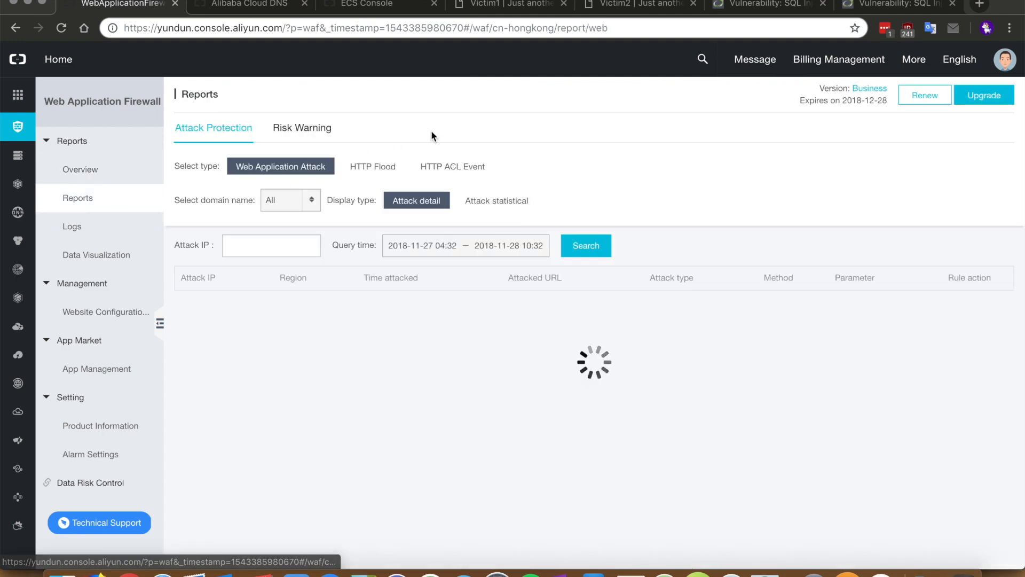
Show page 2 of the 78 blocked attack records, listing SQL injection and webshell attempts
scroll(649, 411, "down", 4)
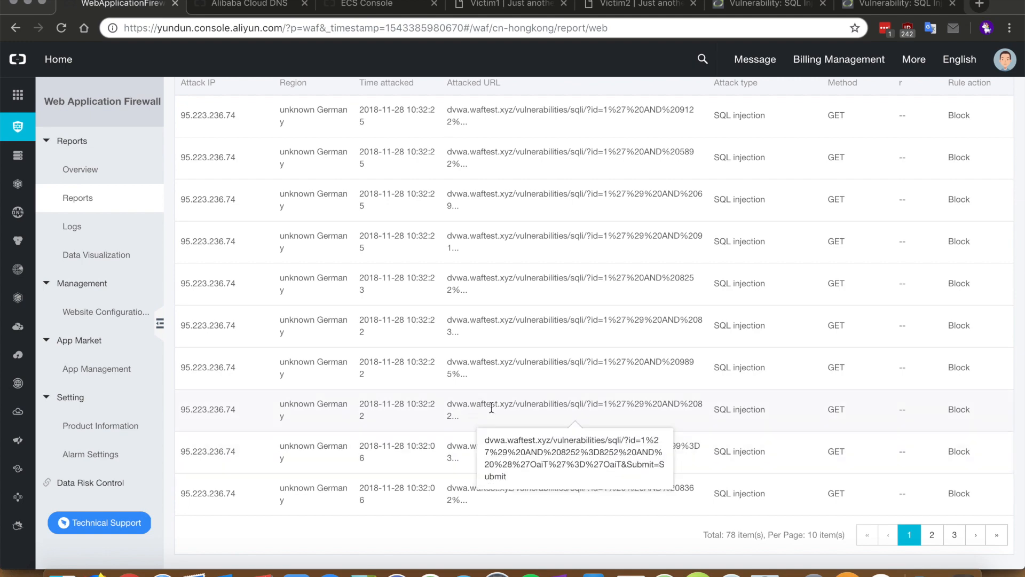
left_click(932, 535)
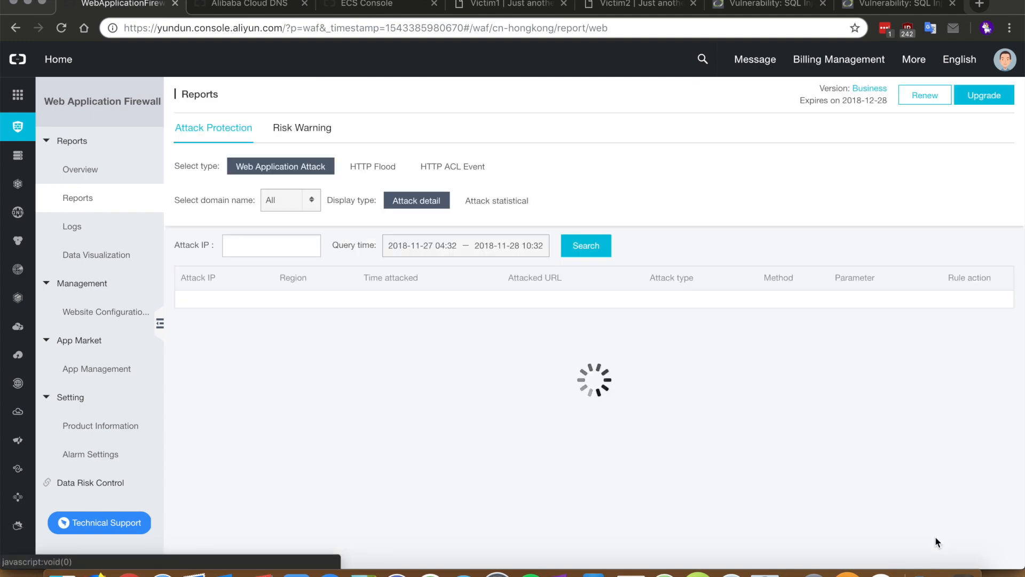
scroll(768, 415, "down", 3)
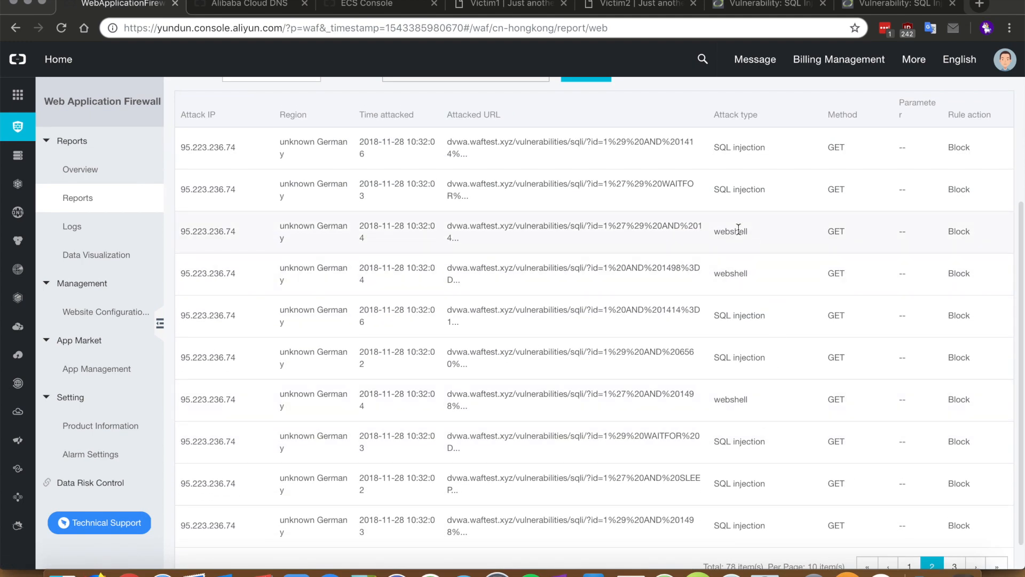
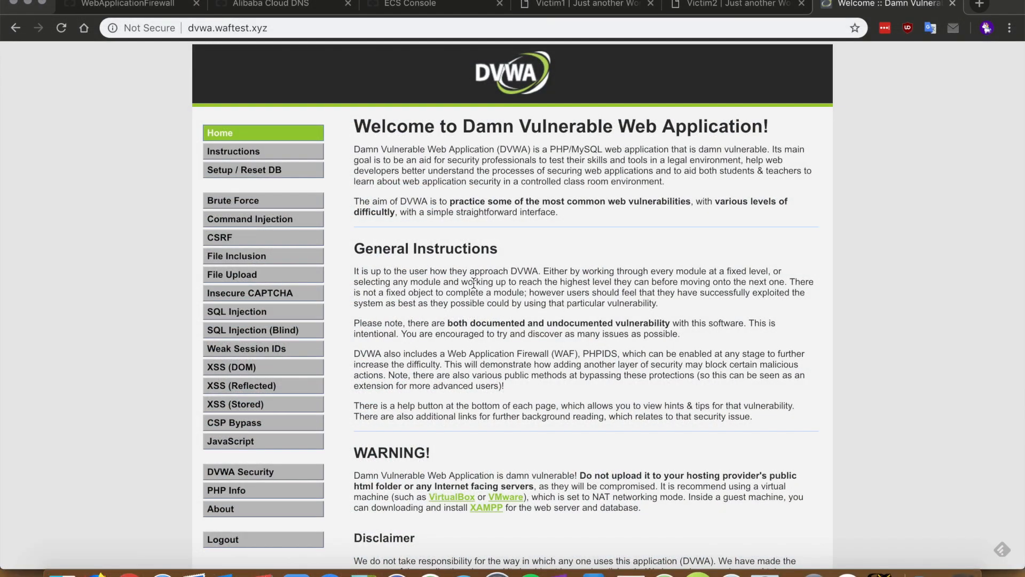
Open DVWA's SQL Injection page with its User ID lookup form from the left menu
scroll(473, 283, "down", 1)
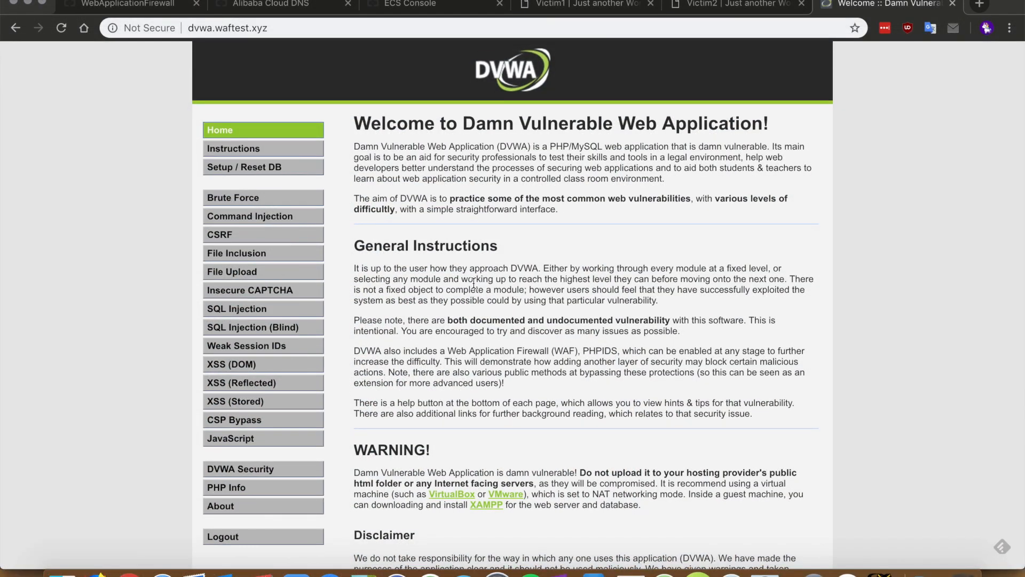
left_click(259, 309)
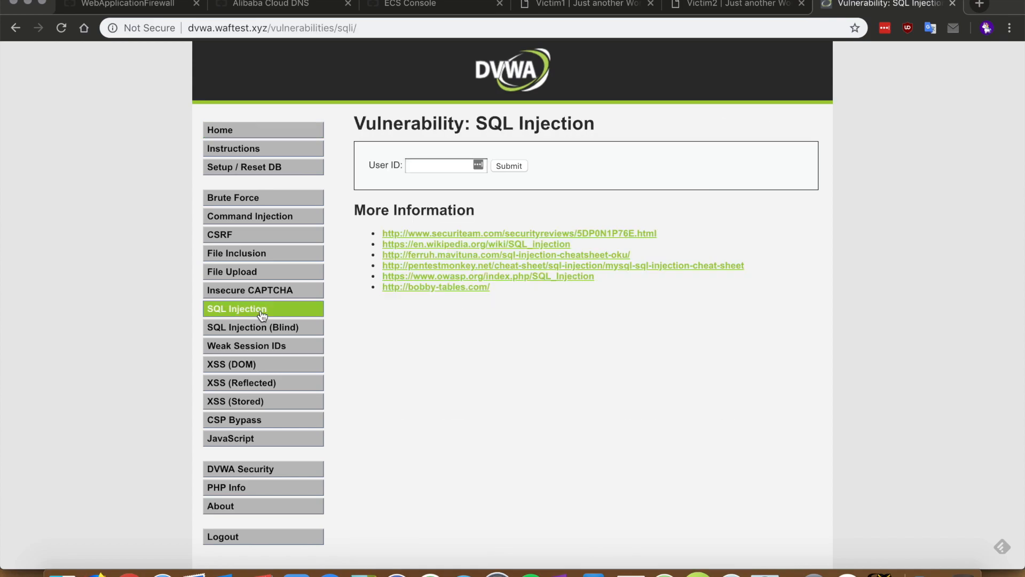
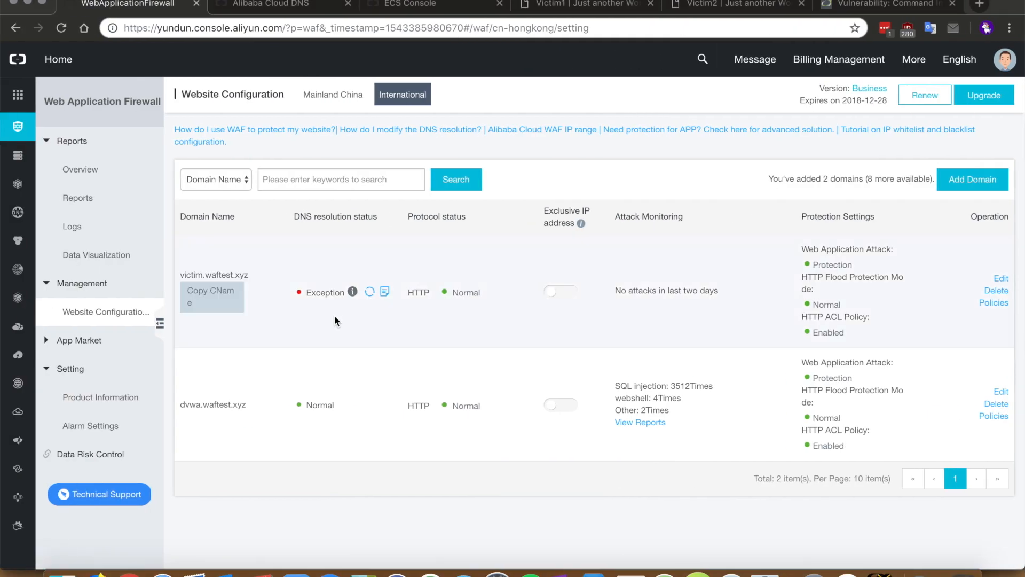
Open the WAF attack report for dvwa.waftest.xyz and match the attacking IP to your public IP
left_click(659, 426)
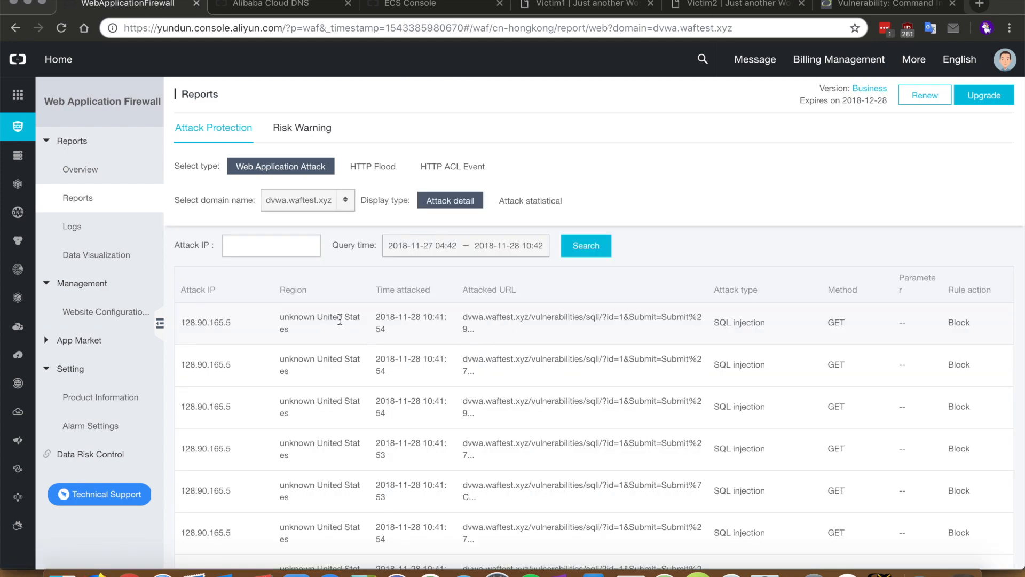
scroll(426, 368, "down", 4)
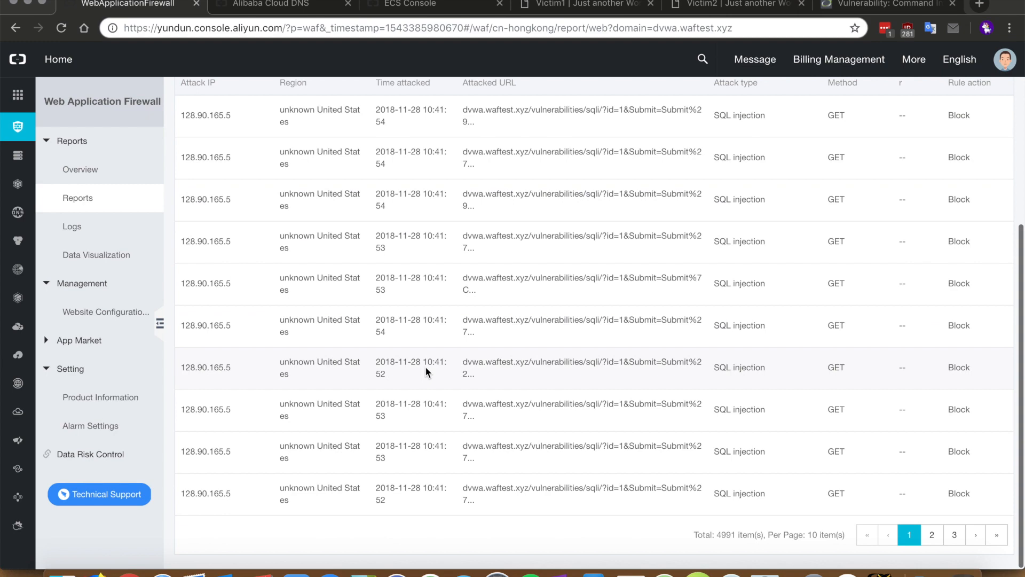
left_click_drag(231, 410, 180, 410)
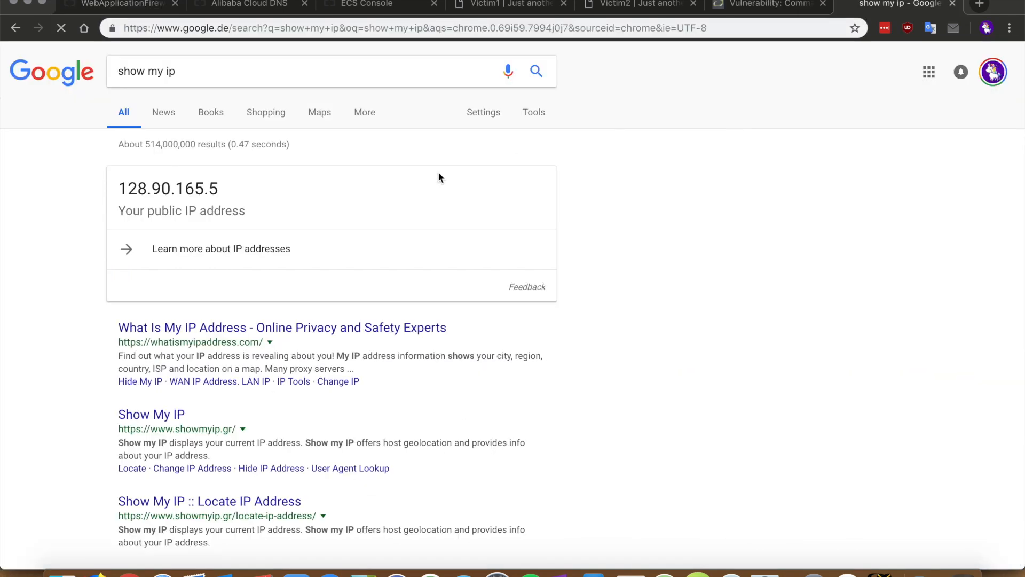
left_click_drag(221, 190, 121, 185)
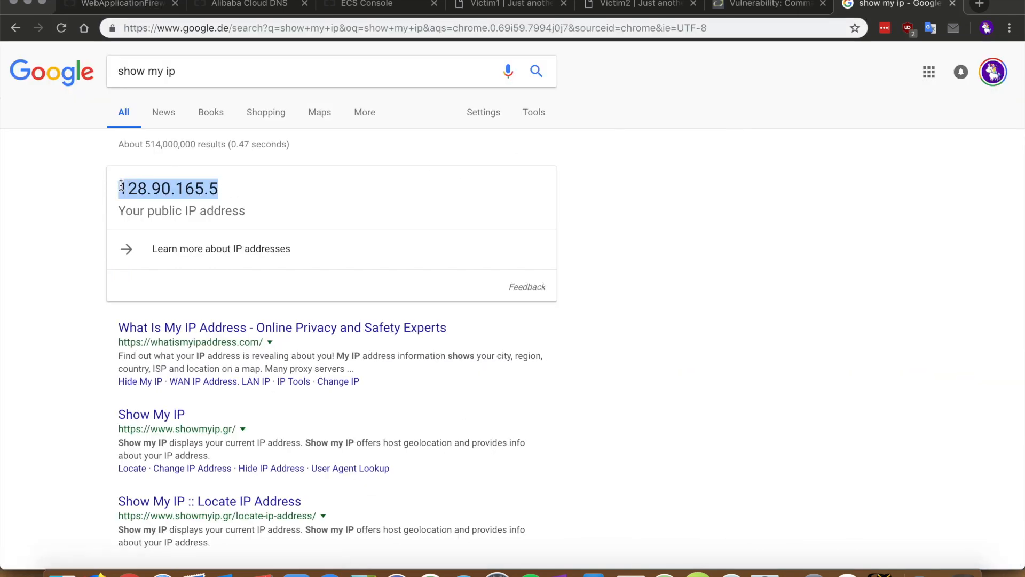
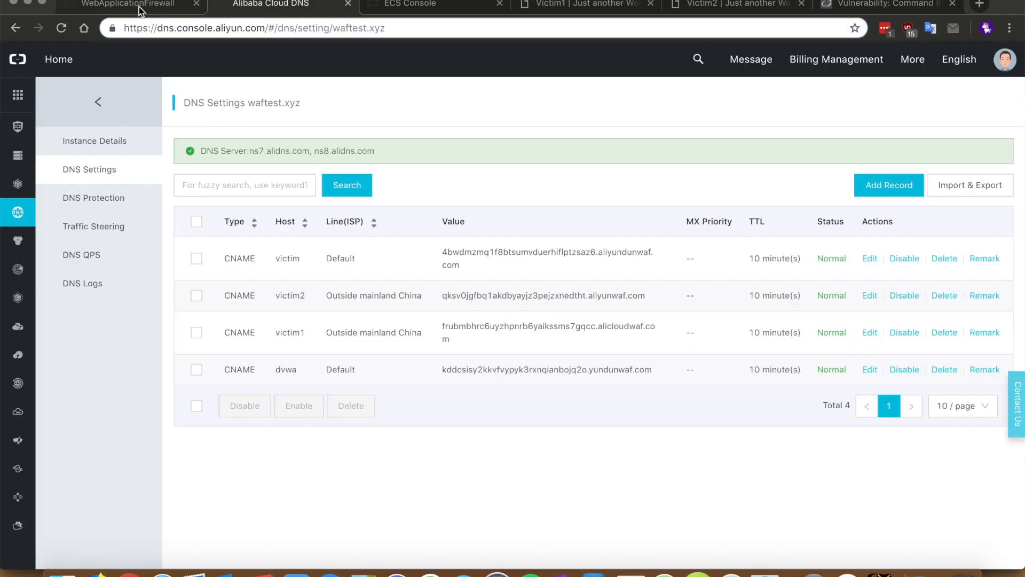
Return to the WAF Reports page and reload the all-domains attack list with the newest blocked SQL injections
left_click(139, 7)
scroll(345, 362, "up", 4)
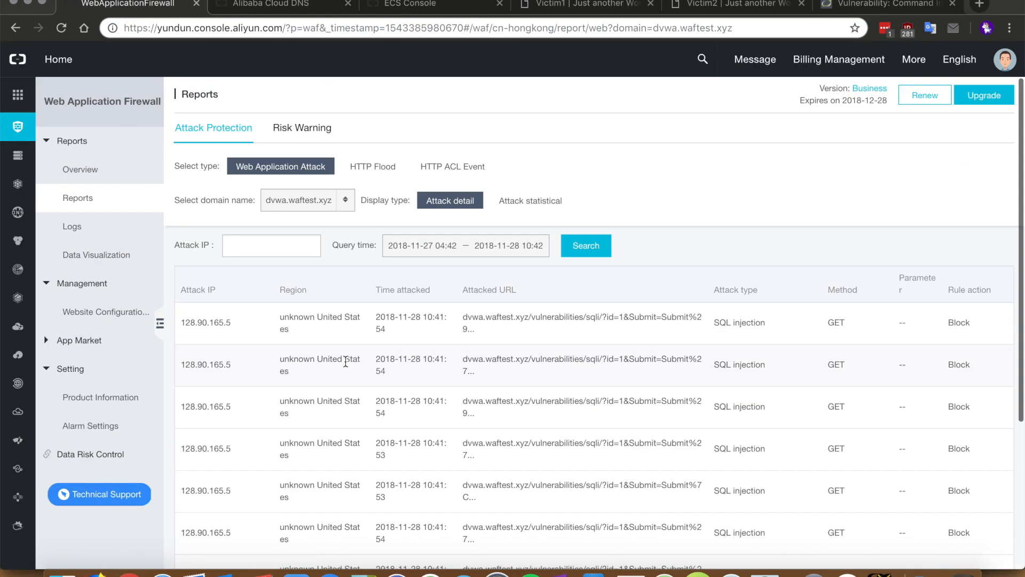
left_click(387, 170)
left_click(81, 209)
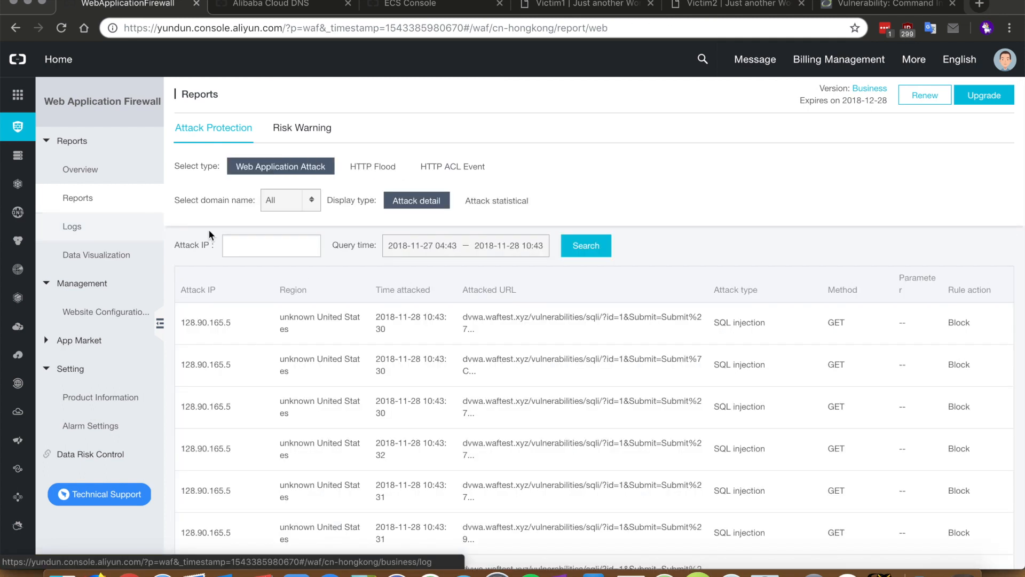